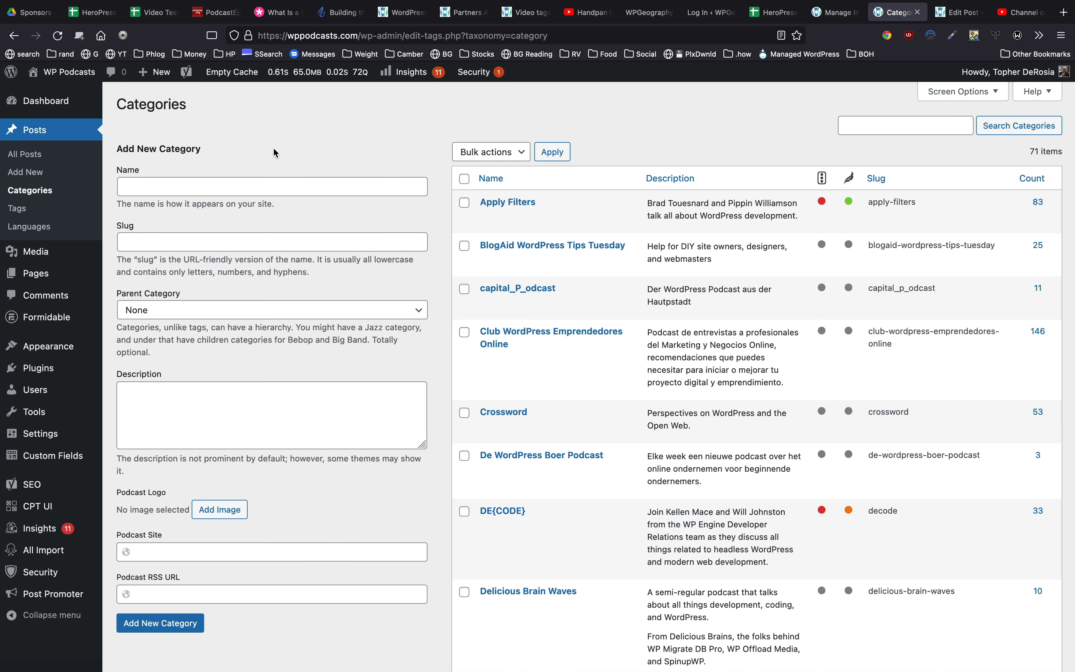
# Examine the podcast logo, podcast site and podcast RSS URL fields in the new category form
pyautogui.scroll(-3, 290, 250)
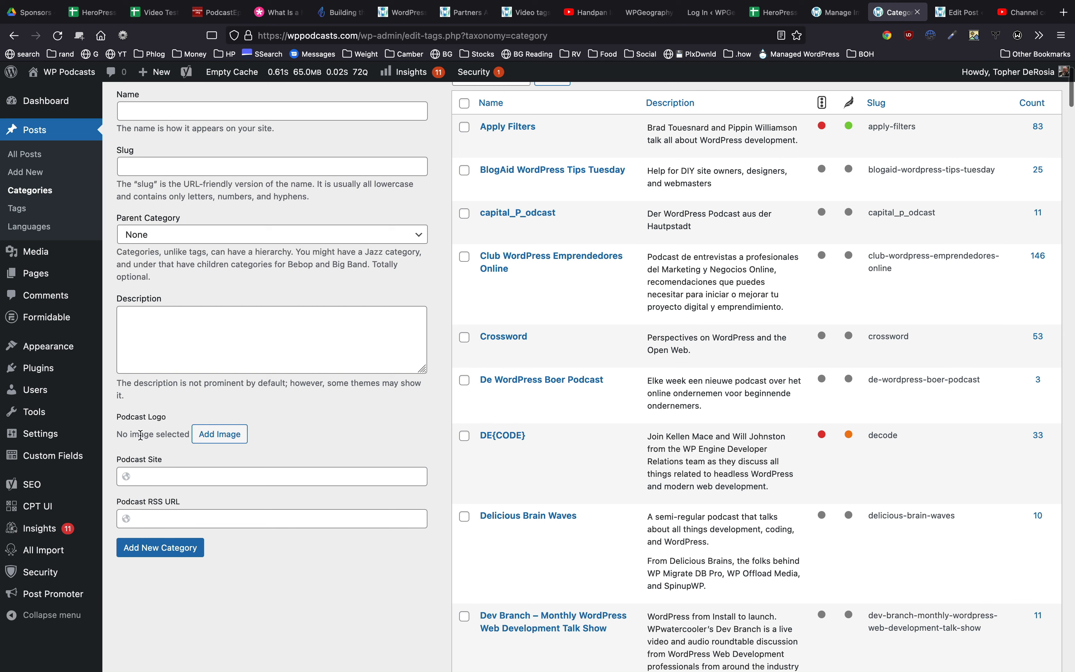
pyautogui.click(166, 473)
pyautogui.click(172, 514)
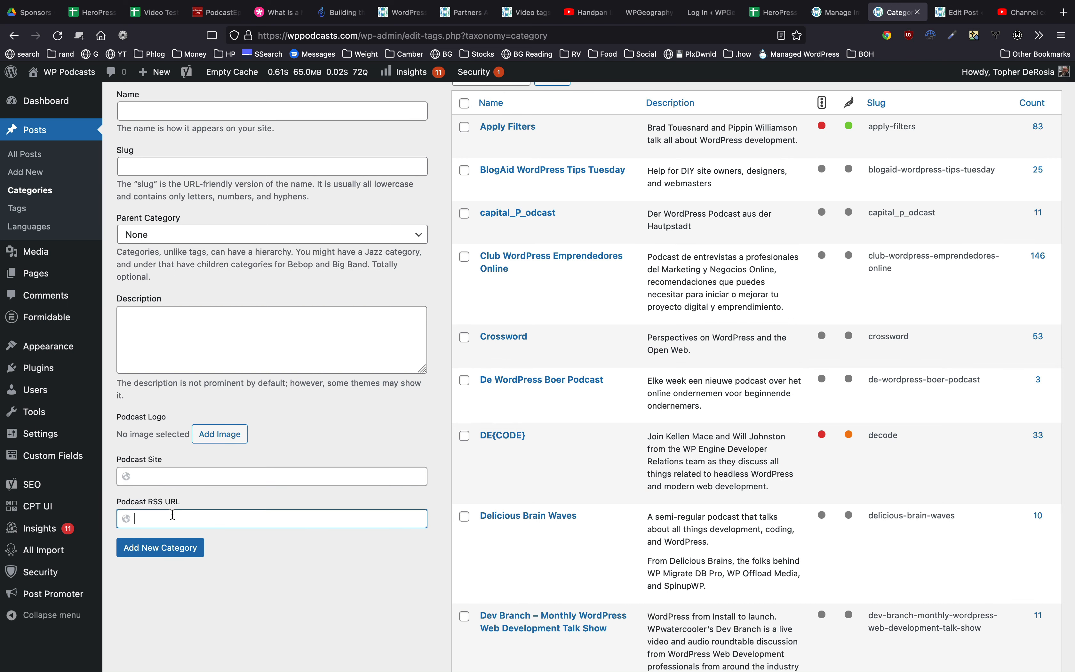
pyautogui.scroll(3, 326, 430)
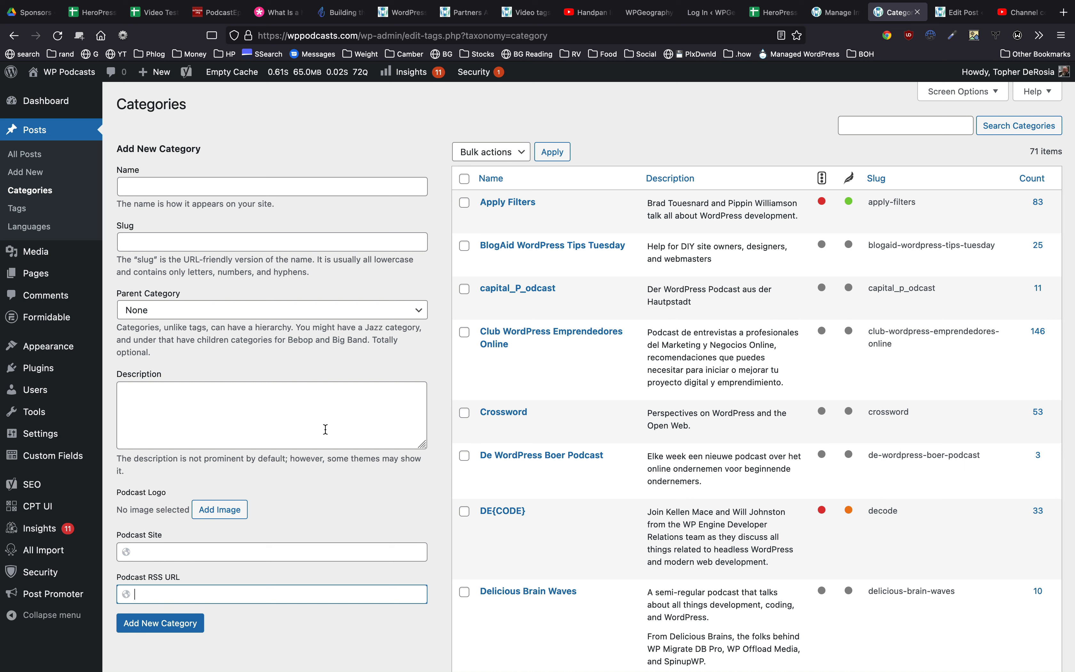
pyautogui.click(839, 18)
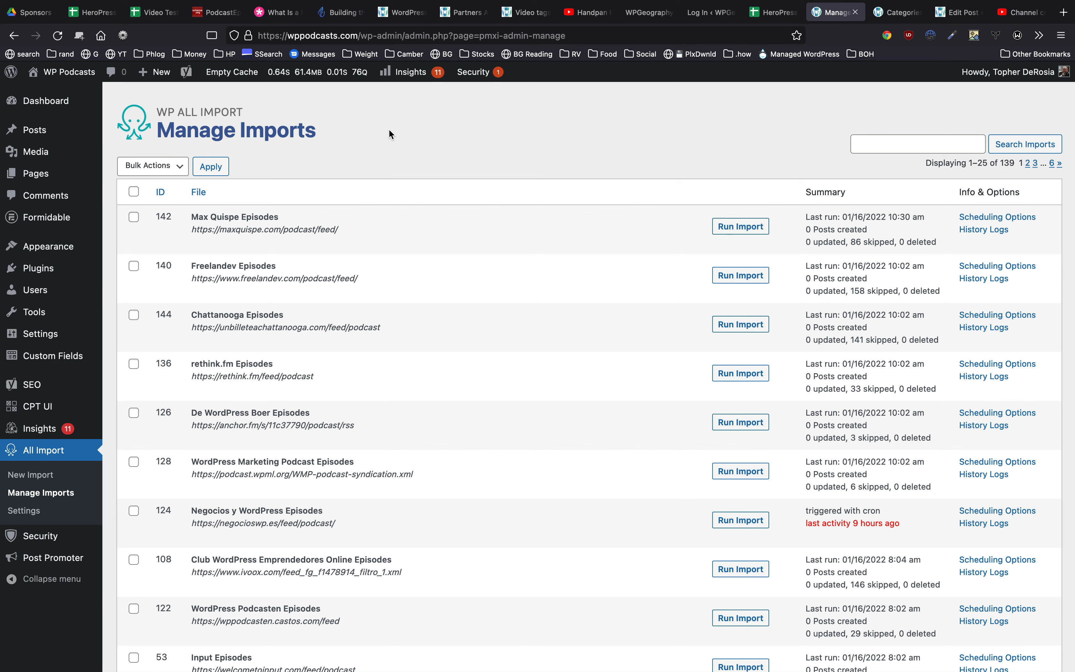
pyautogui.click(35, 475)
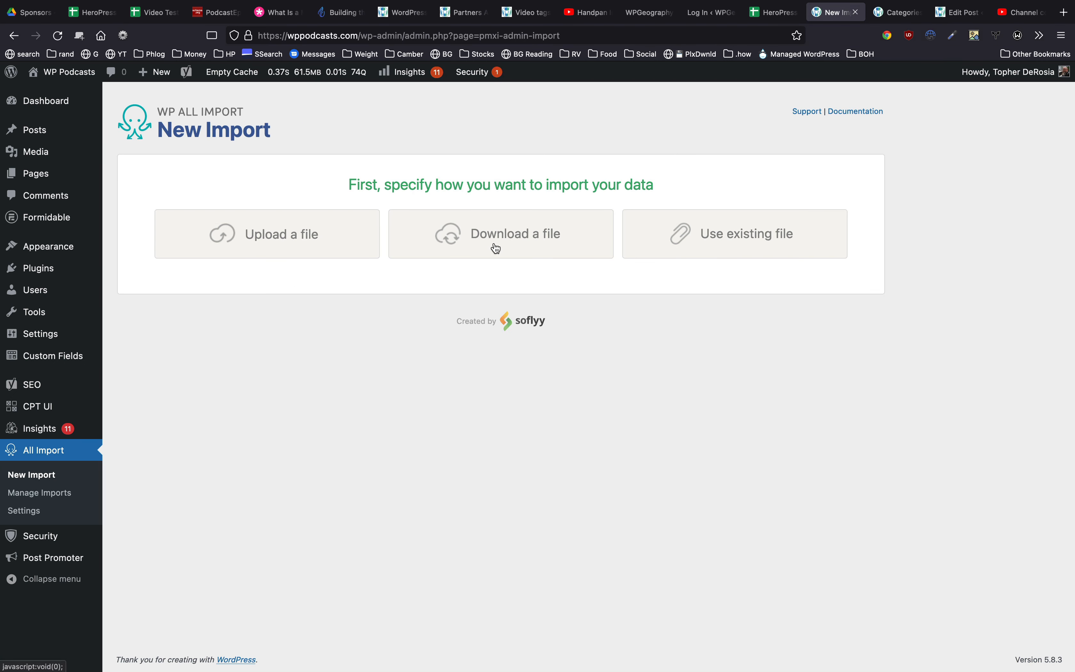
pyautogui.click(493, 245)
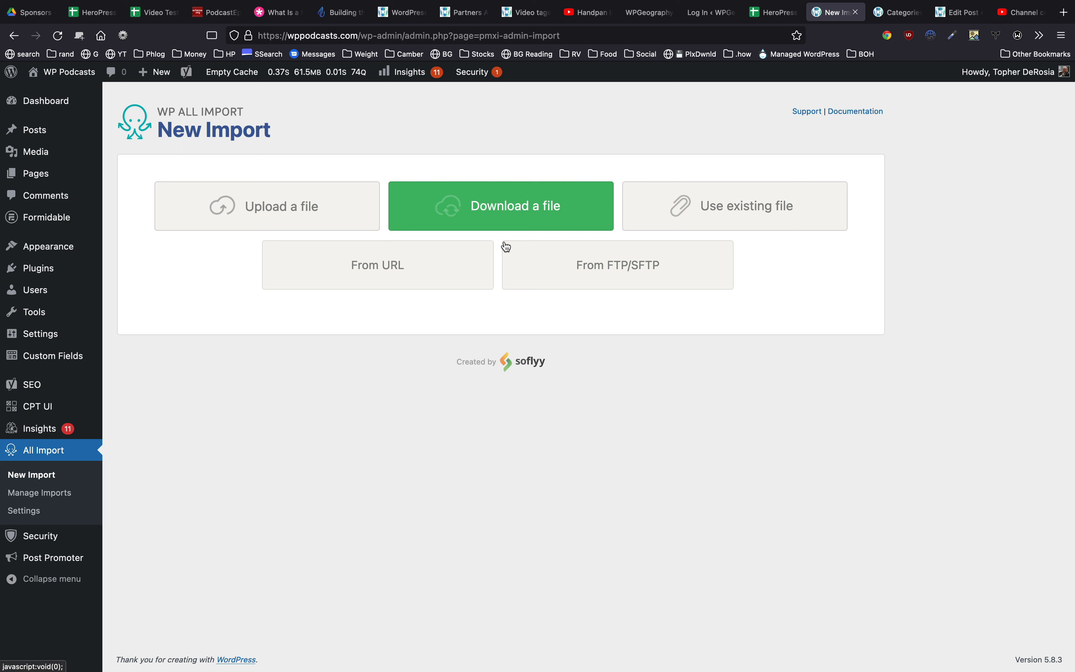
pyautogui.click(374, 274)
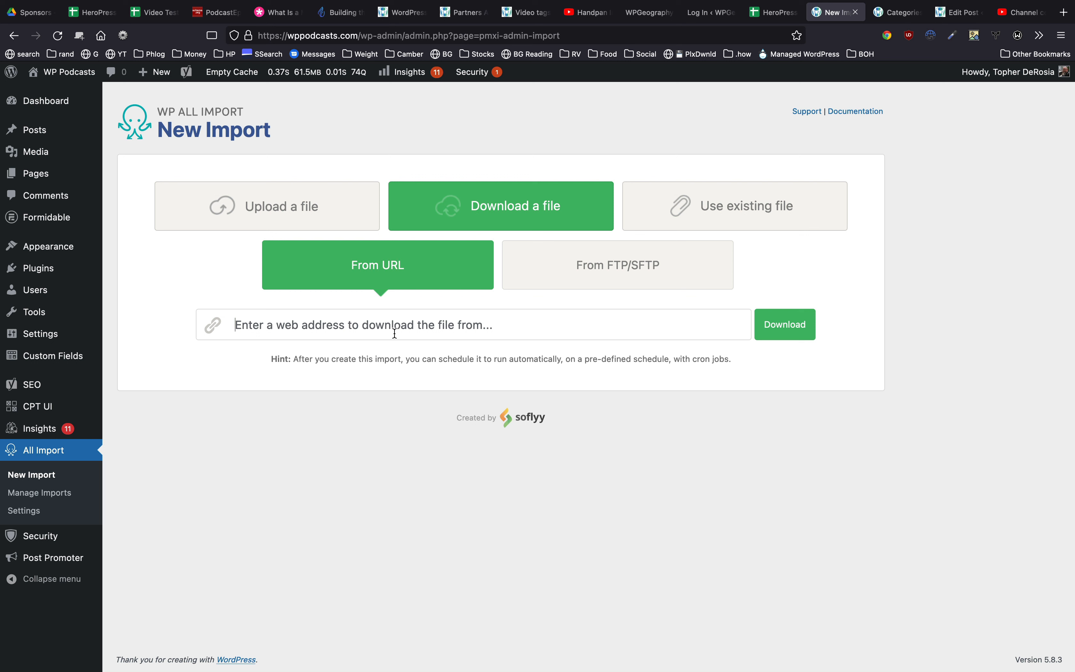
pyautogui.write('https://')
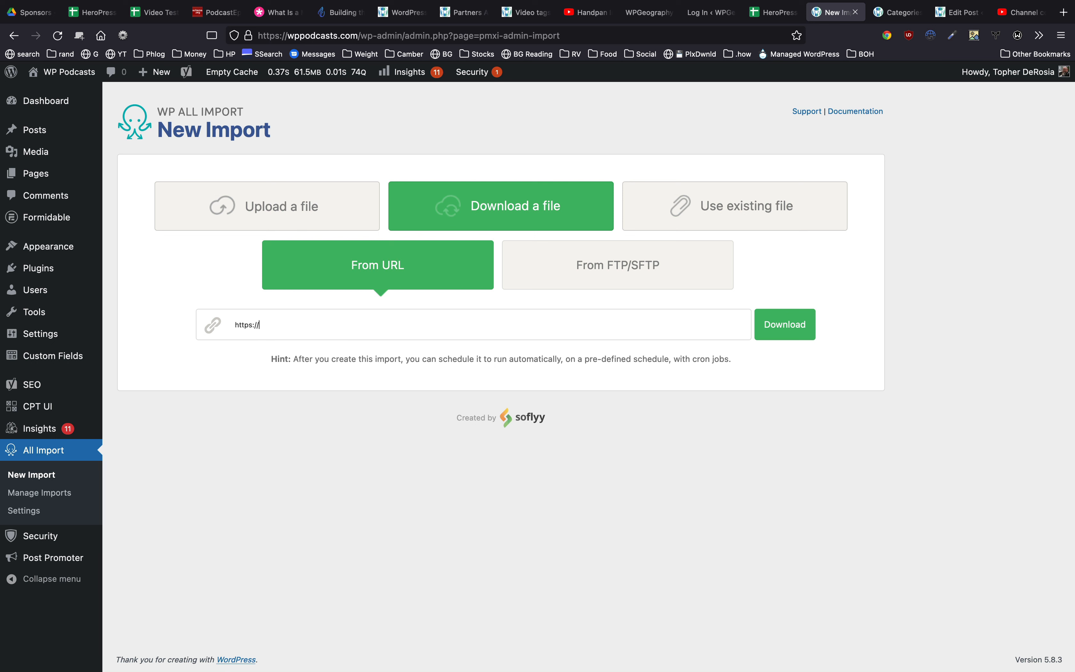
pyautogui.write('hallwaychats.com/feed/podcast')
pyautogui.click(785, 324)
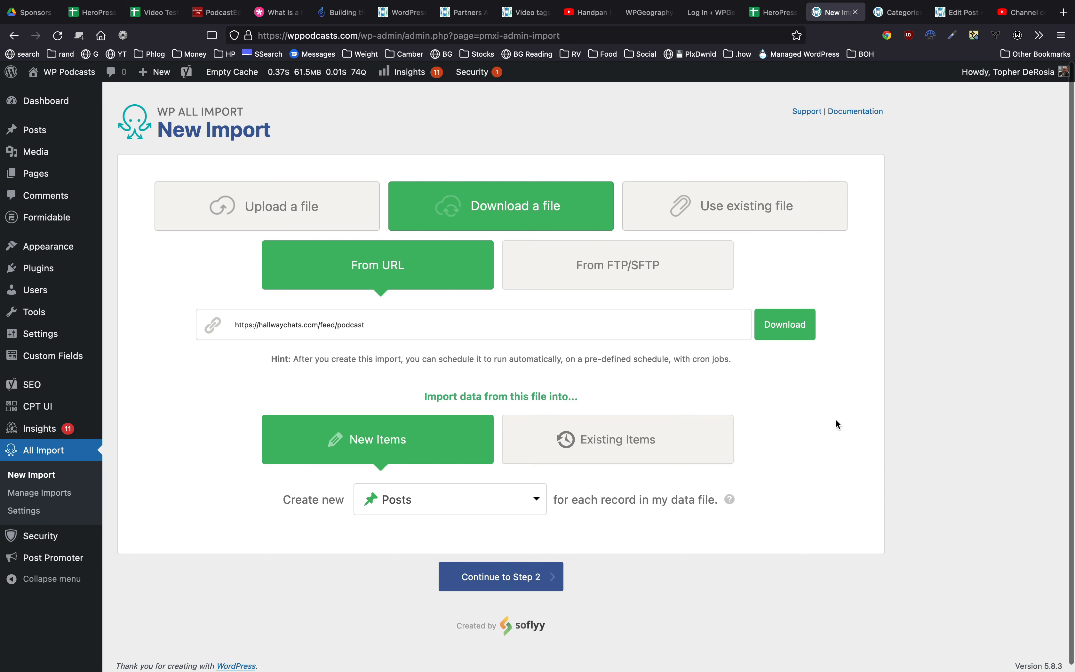
# Set the import to create new taxonomy items in Categories and continue to reviewing the import file
pyautogui.click(476, 500)
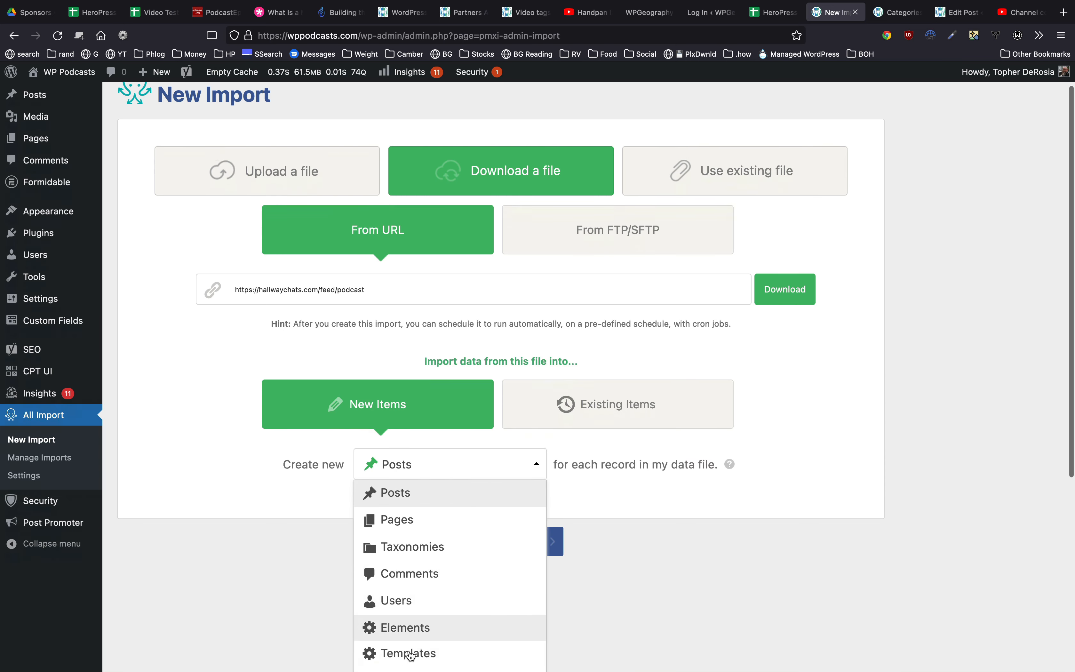
pyautogui.scroll(-3, 404, 651)
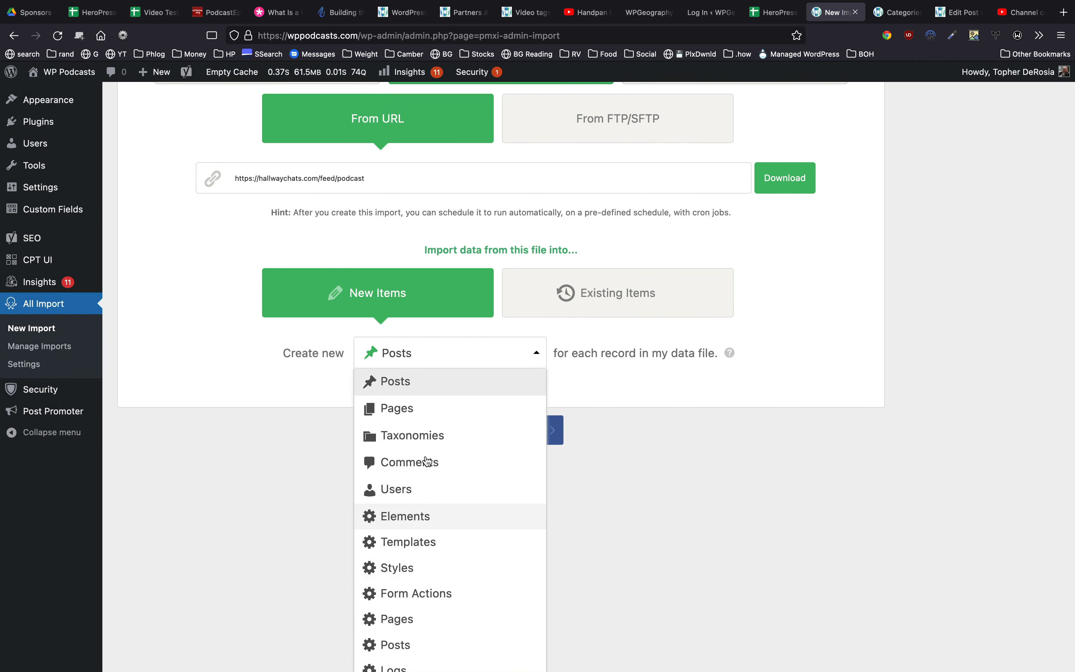
pyautogui.click(415, 440)
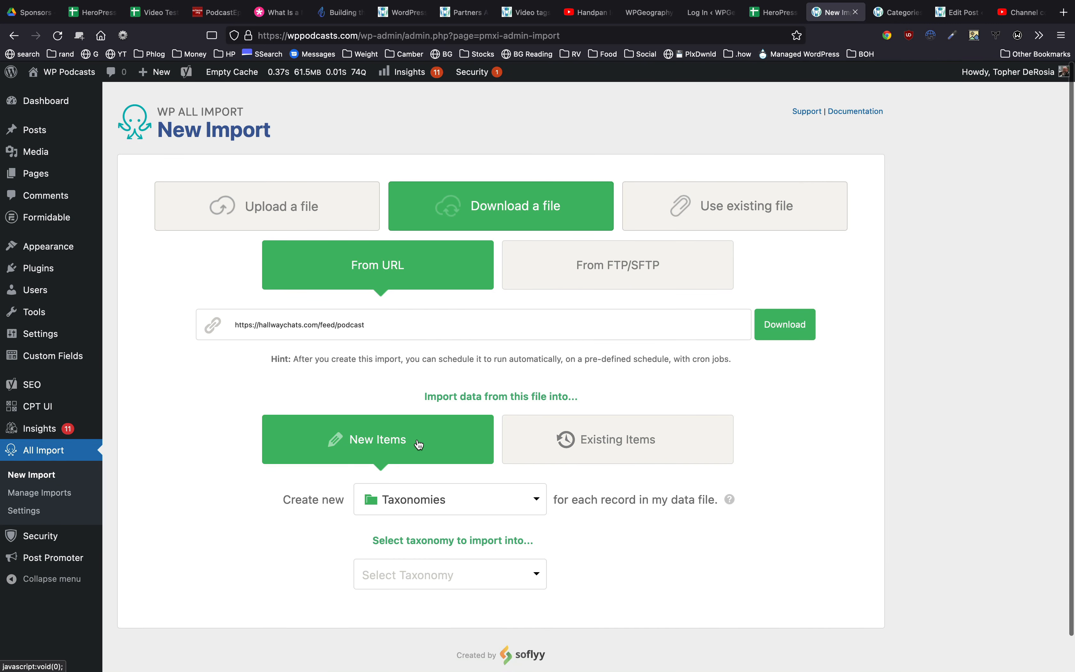
pyautogui.click(388, 578)
pyautogui.click(409, 635)
pyautogui.scroll(-2, 651, 568)
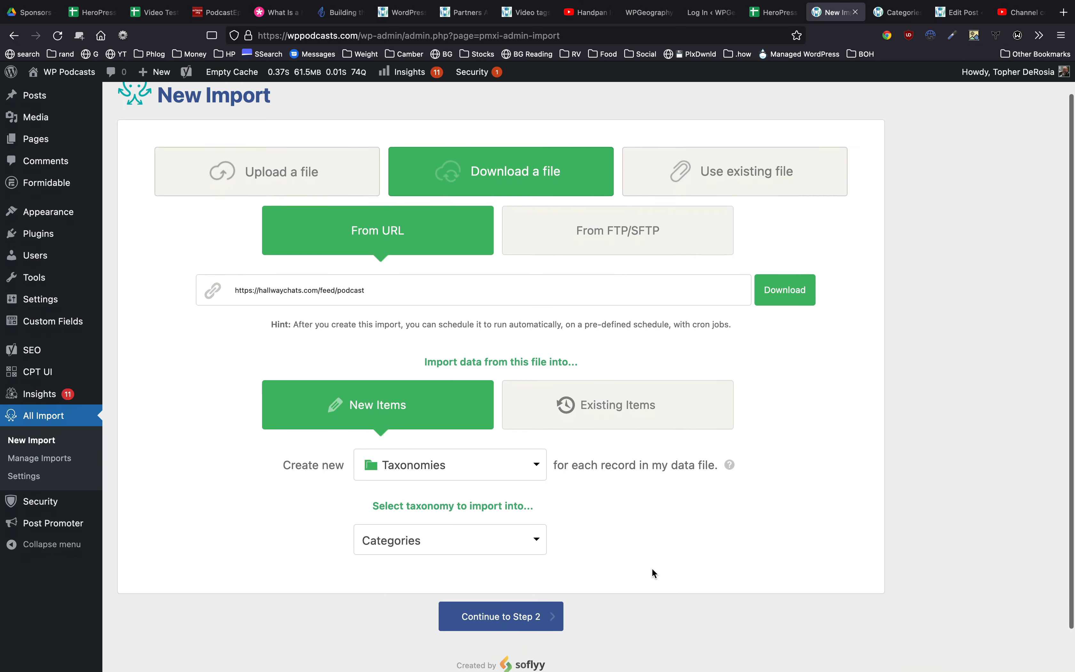
pyautogui.click(500, 611)
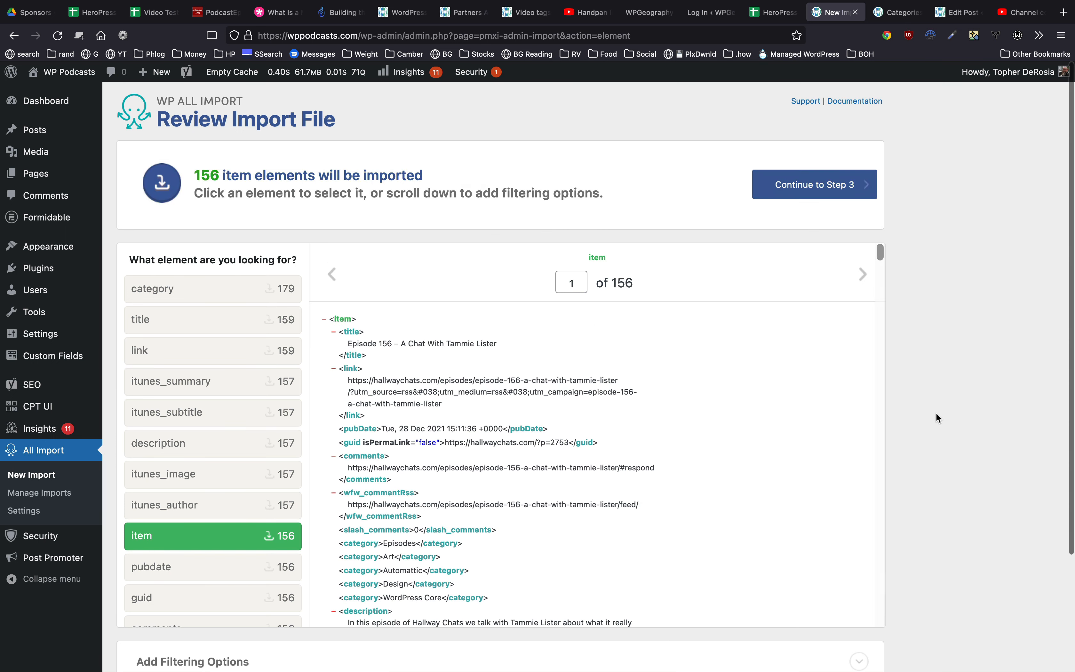
# Set the XPath in the import's filtering options to /channel instead of the individual feed items
pyautogui.scroll(-3, 936, 413)
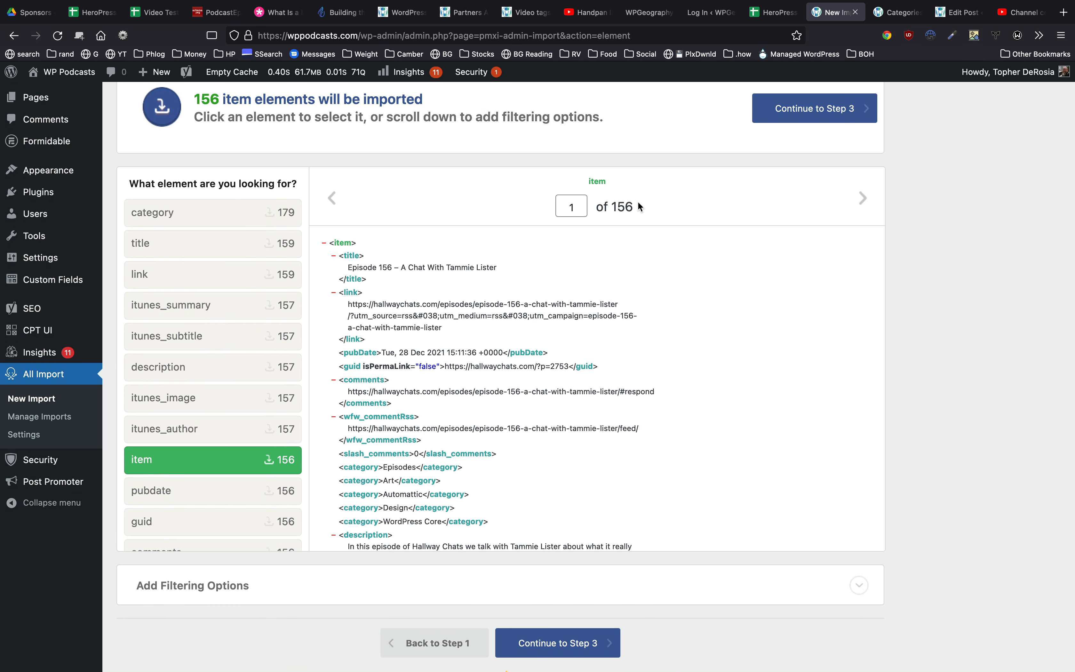
pyautogui.scroll(-10, 571, 273)
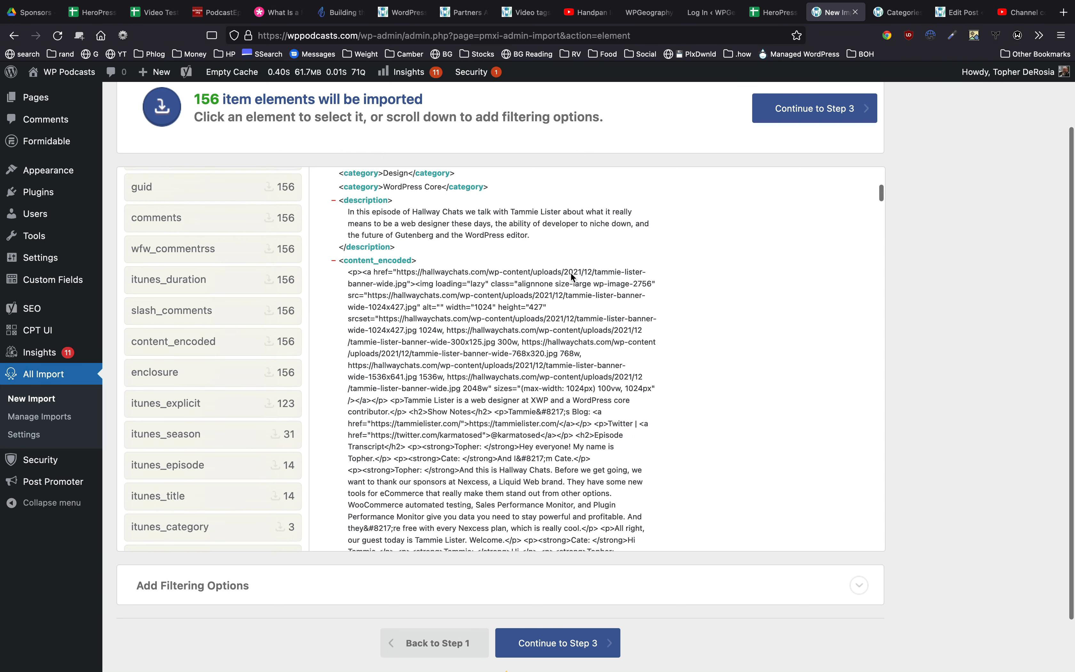
pyautogui.click(318, 592)
pyautogui.scroll(-5, 316, 586)
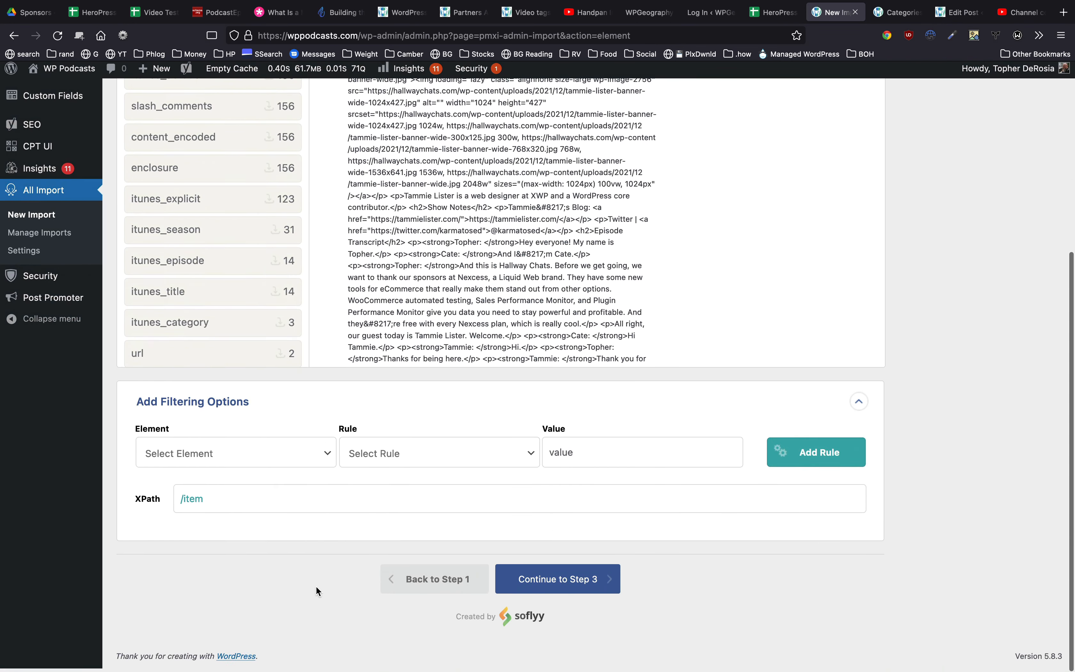
pyautogui.click(194, 503)
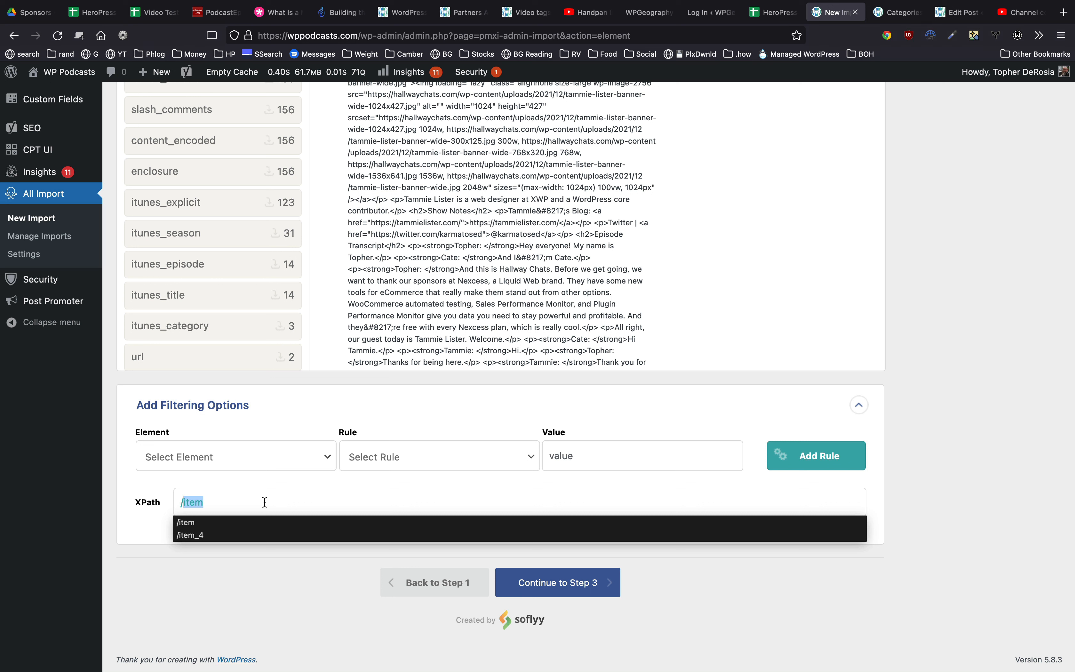
pyautogui.write('/channel')
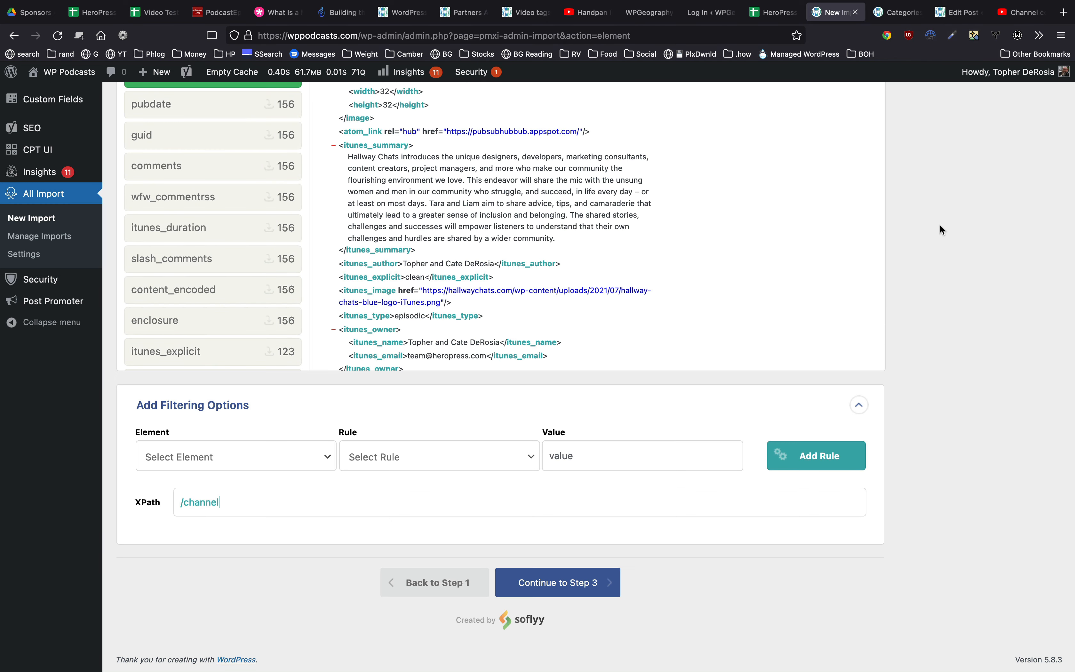
# Check the contents of the channel element in the feed and continue to the field mapping stage
pyautogui.scroll(6, 940, 225)
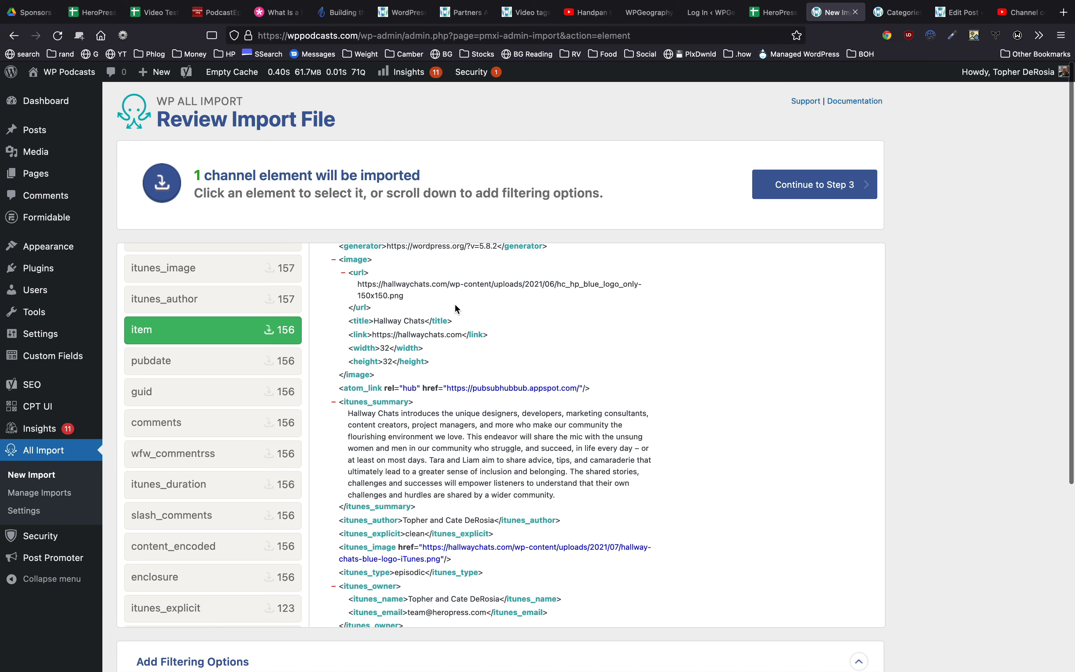
pyautogui.scroll(5, 458, 311)
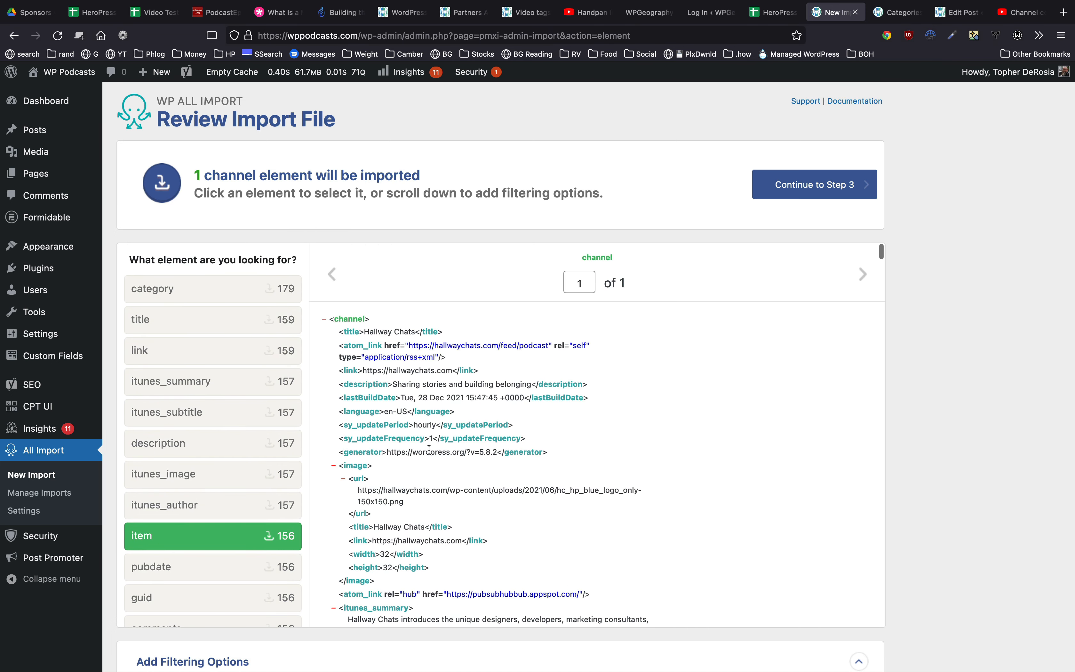
pyautogui.scroll(-10, 430, 454)
pyautogui.scroll(-6, 430, 453)
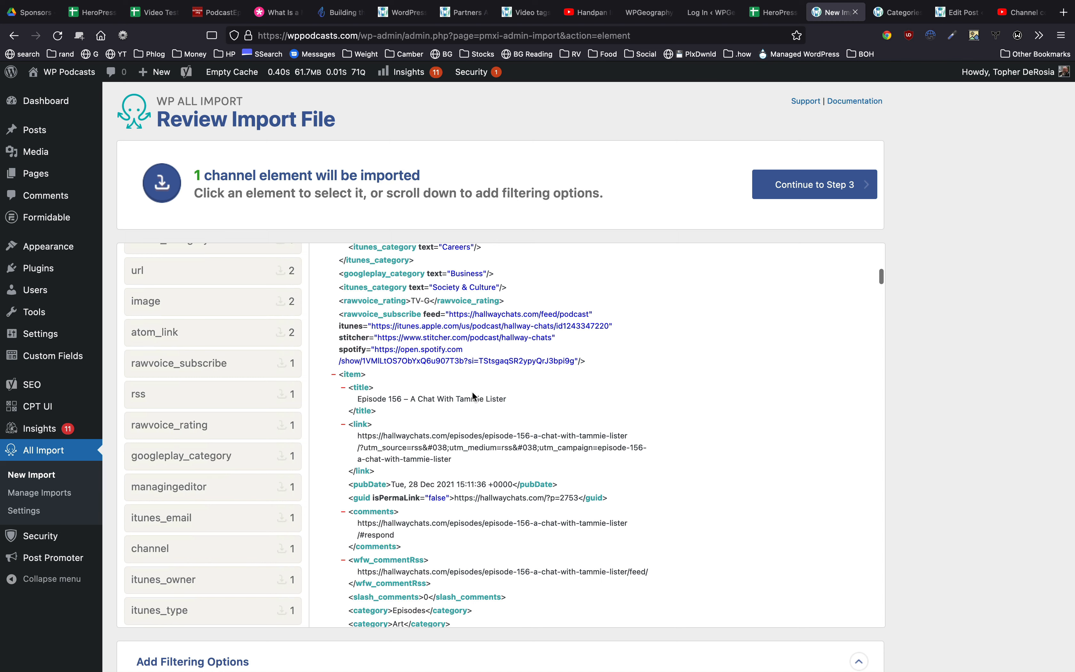
pyautogui.scroll(15, 513, 396)
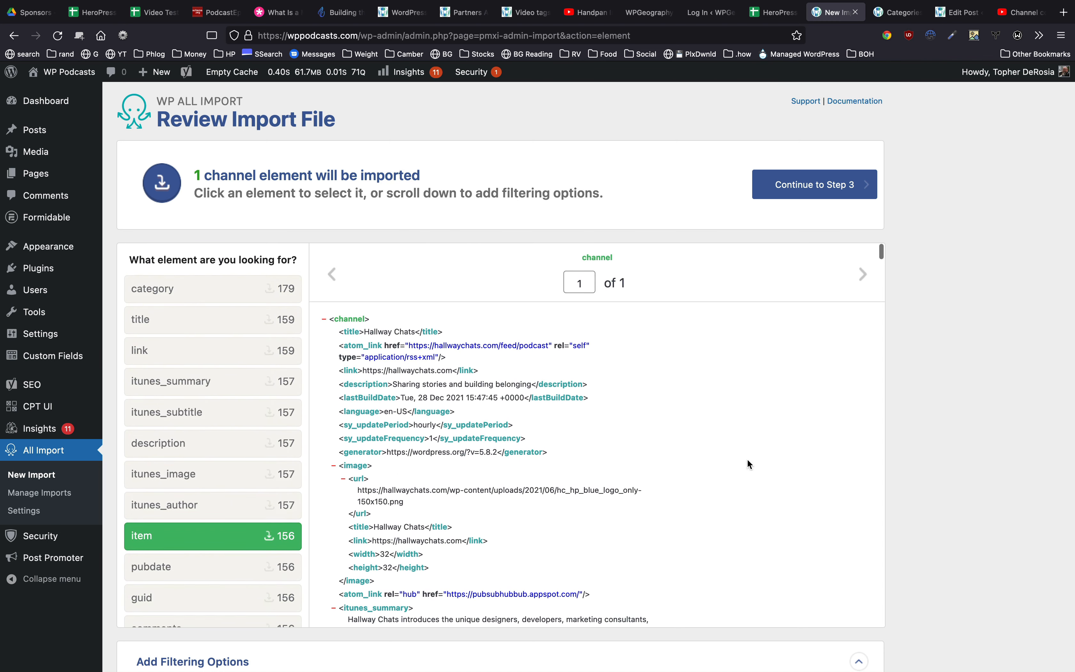
pyautogui.scroll(-6, 898, 431)
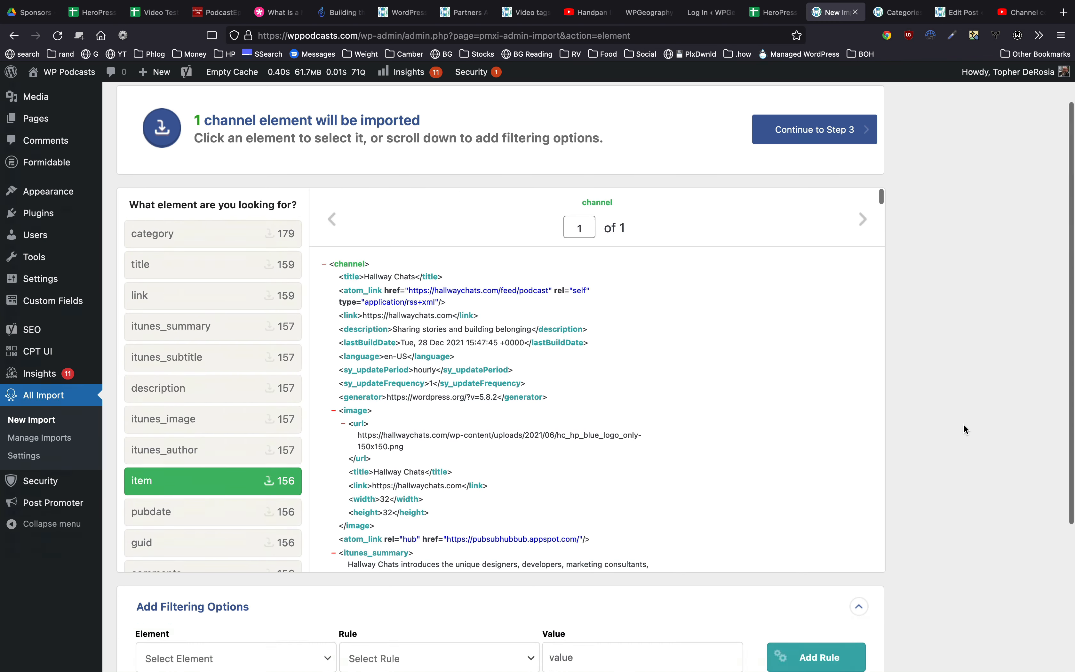
pyautogui.click(576, 582)
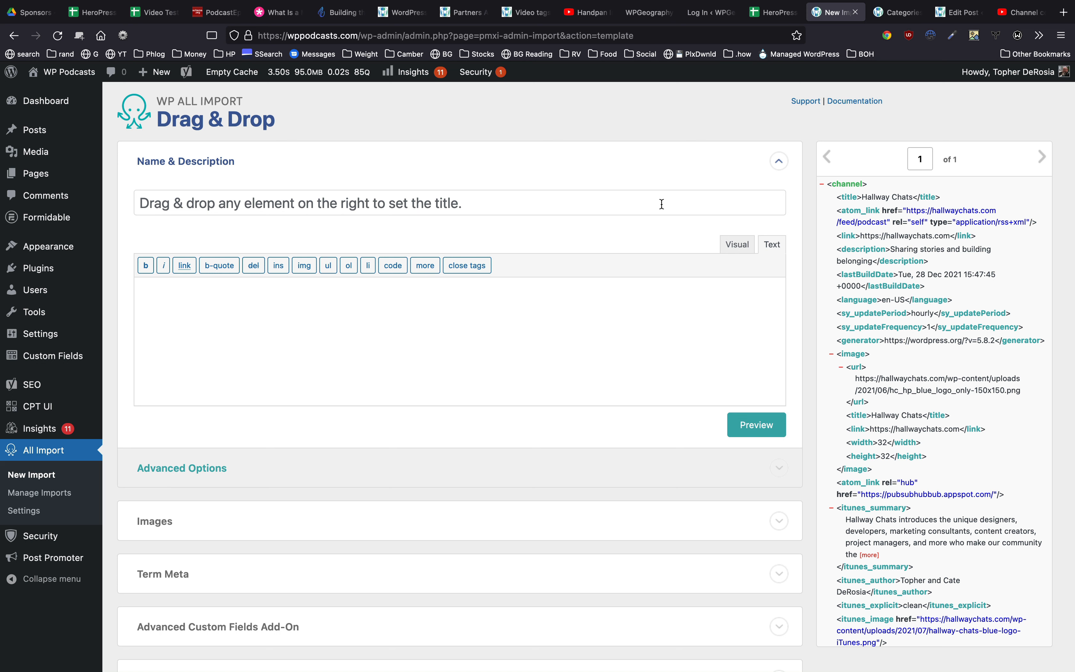
# Map the channel's title element to the category name and its description element to the category description
pyautogui.doubleClick(849, 198)
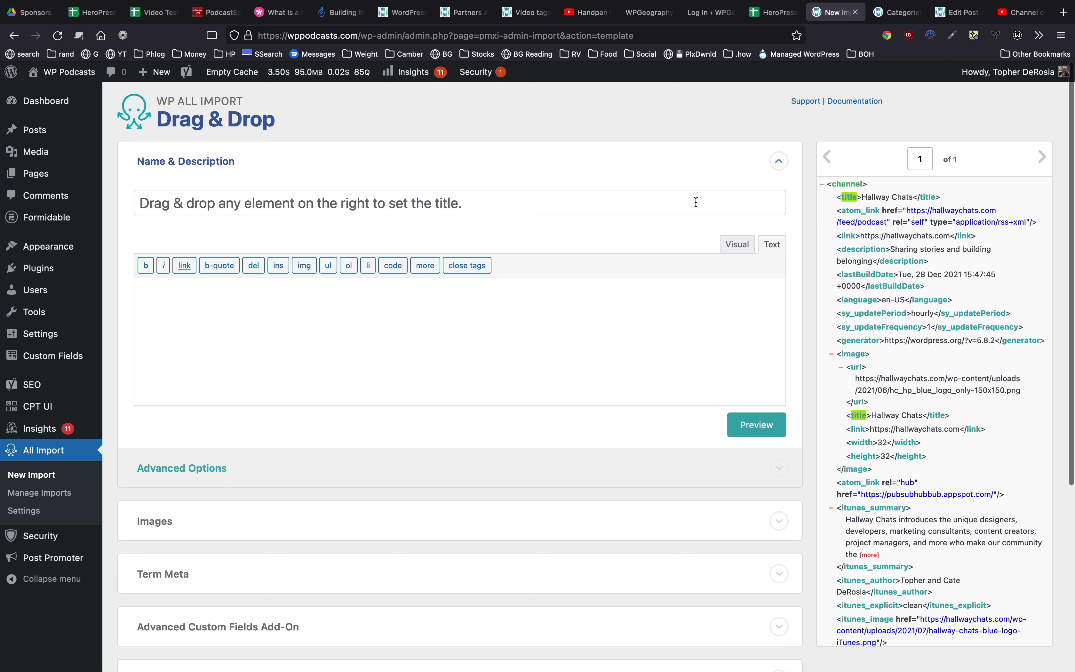
pyautogui.moveTo(697, 203); pyautogui.dragTo(503, 209)
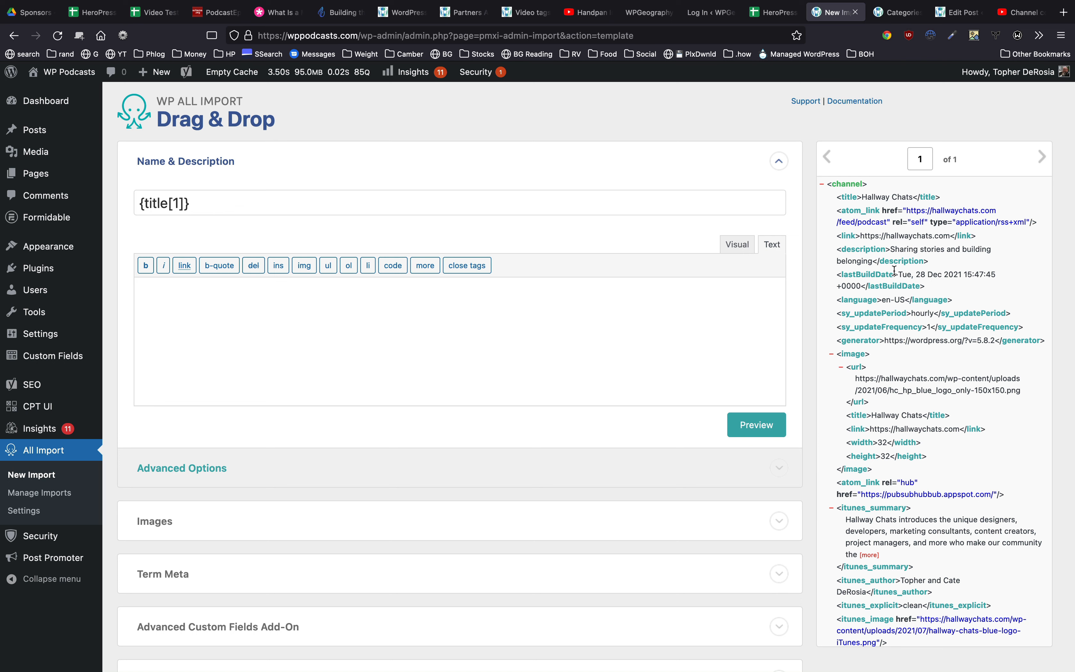
pyautogui.moveTo(851, 251); pyautogui.dragTo(445, 349)
# Load the saved Podcast template into the import settings
pyautogui.scroll(-6, 412, 396)
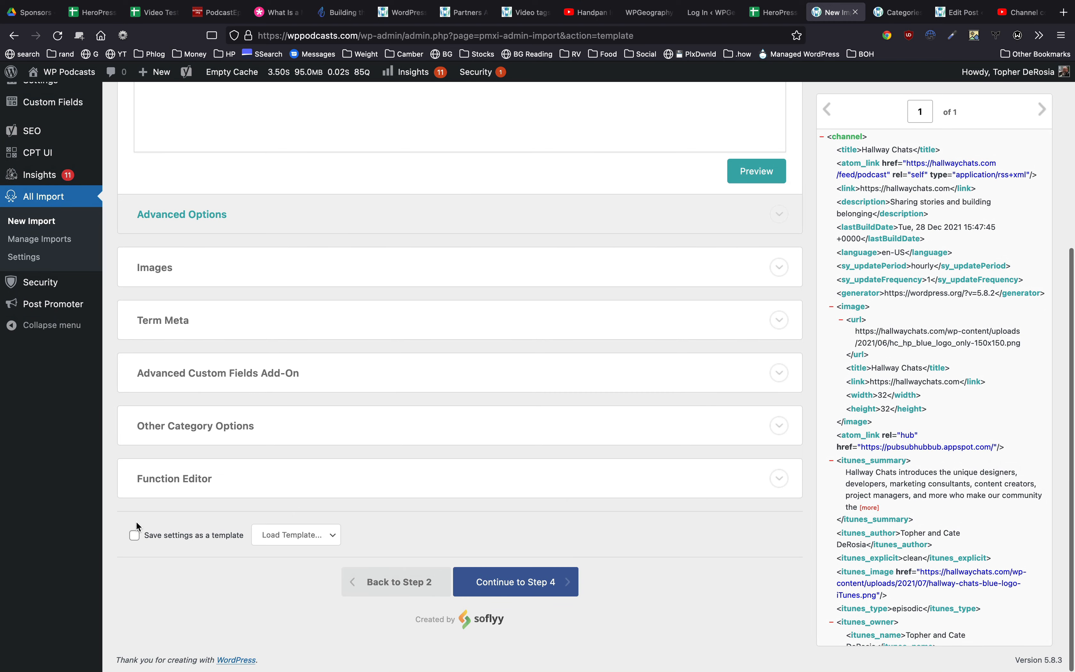
pyautogui.click(288, 535)
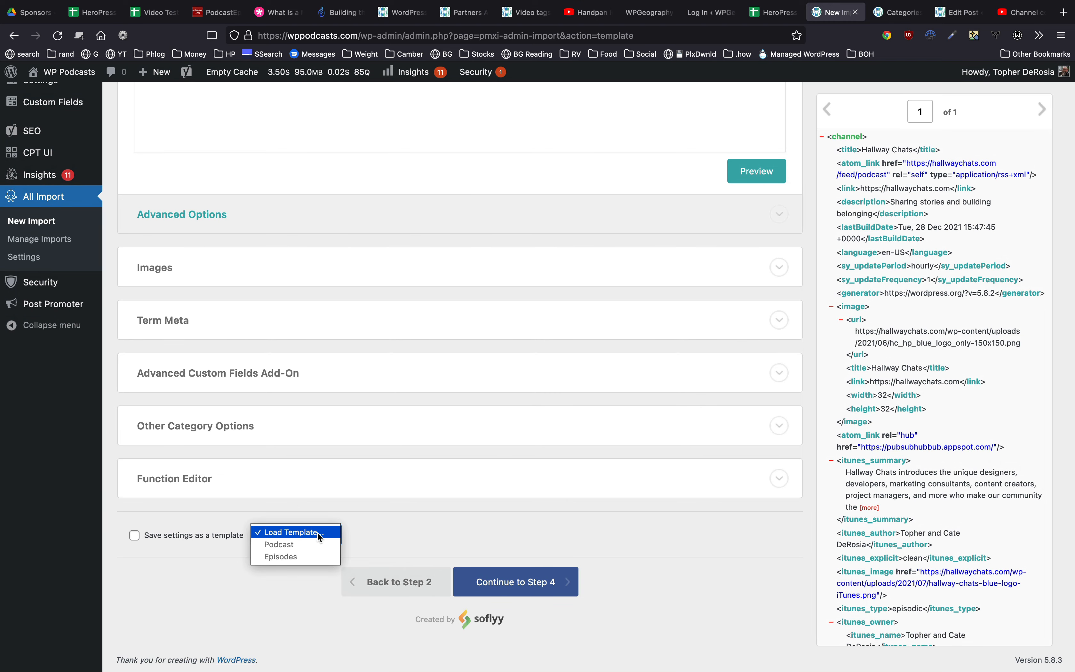
pyautogui.click(281, 544)
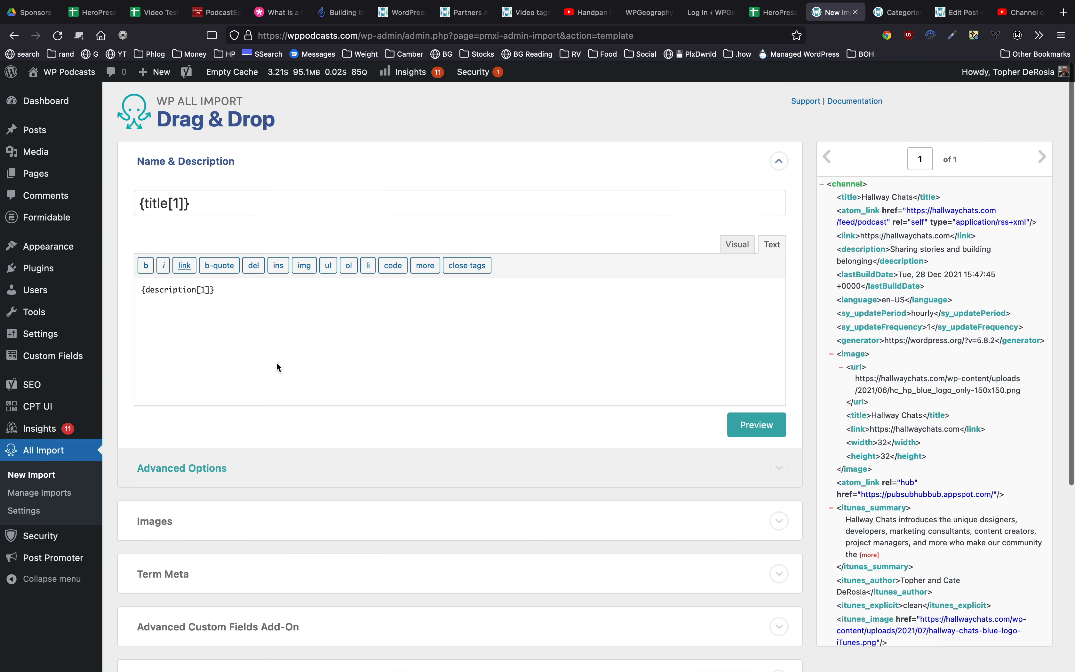
# Review the loaded template's name and description mapping, advanced options and image import settings
pyautogui.scroll(-5, 309, 538)
pyautogui.scroll(5, 309, 538)
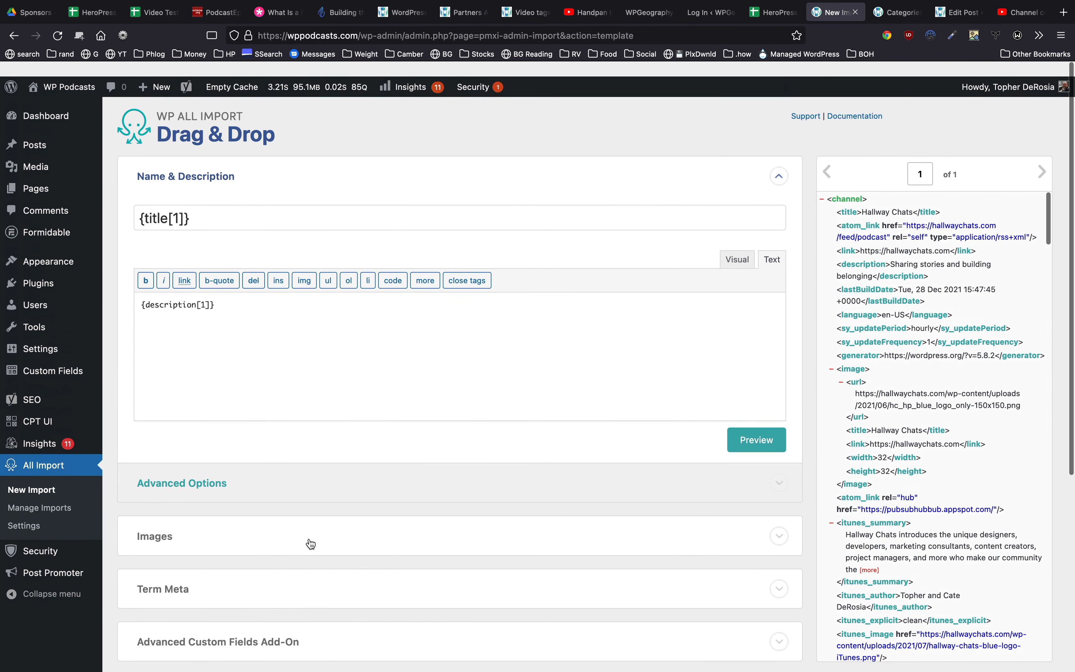
pyautogui.scroll(-5, 233, 334)
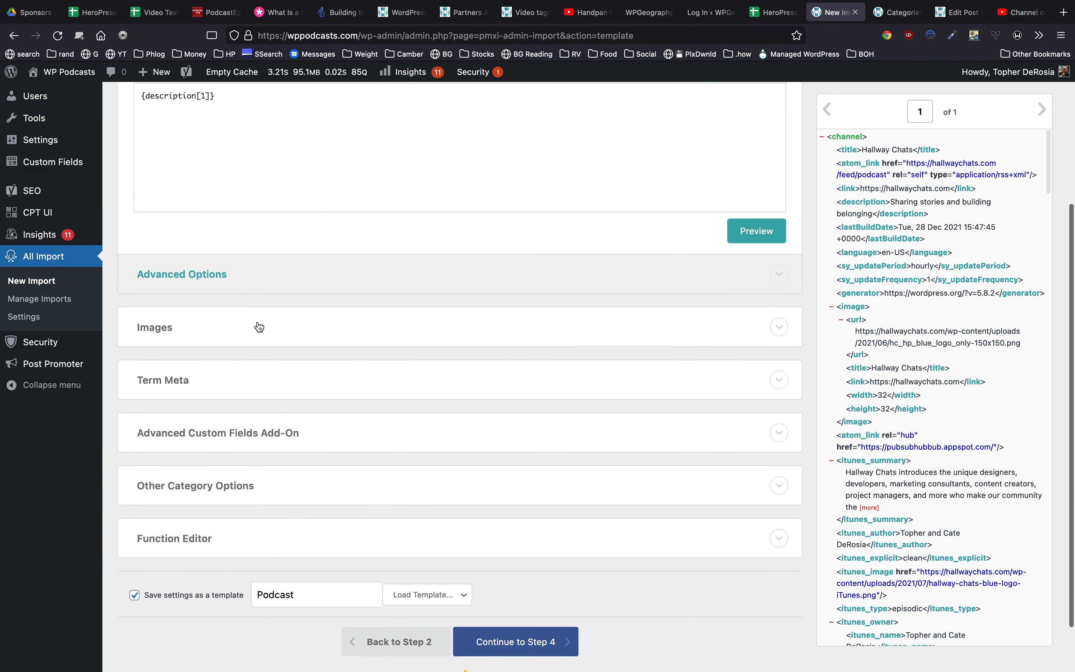
pyautogui.click(196, 284)
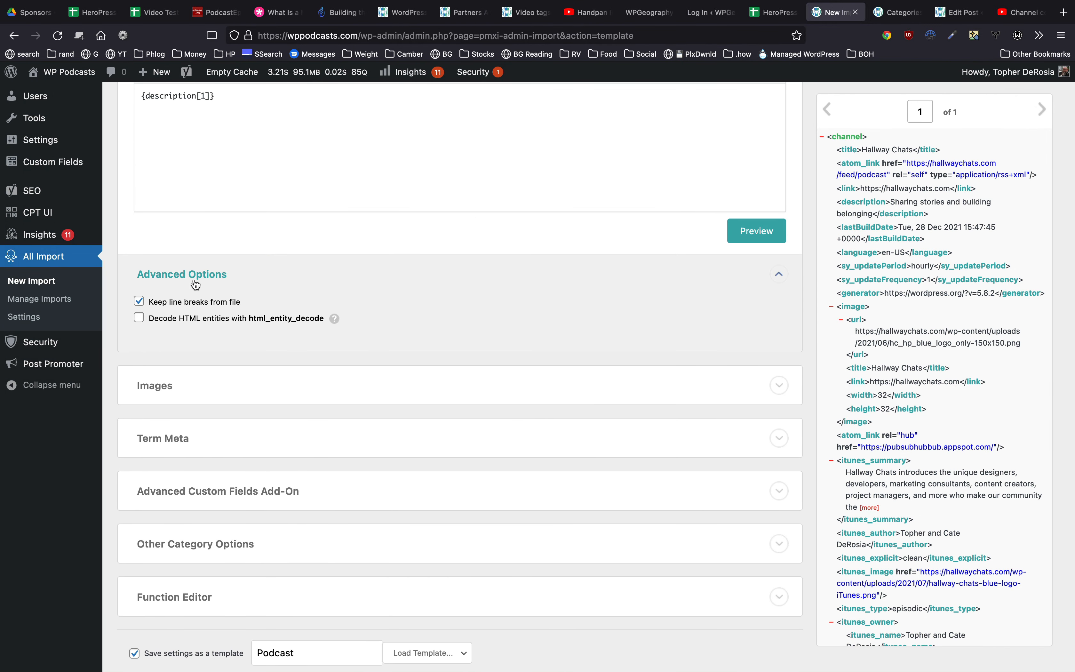
pyautogui.click(196, 285)
pyautogui.click(200, 323)
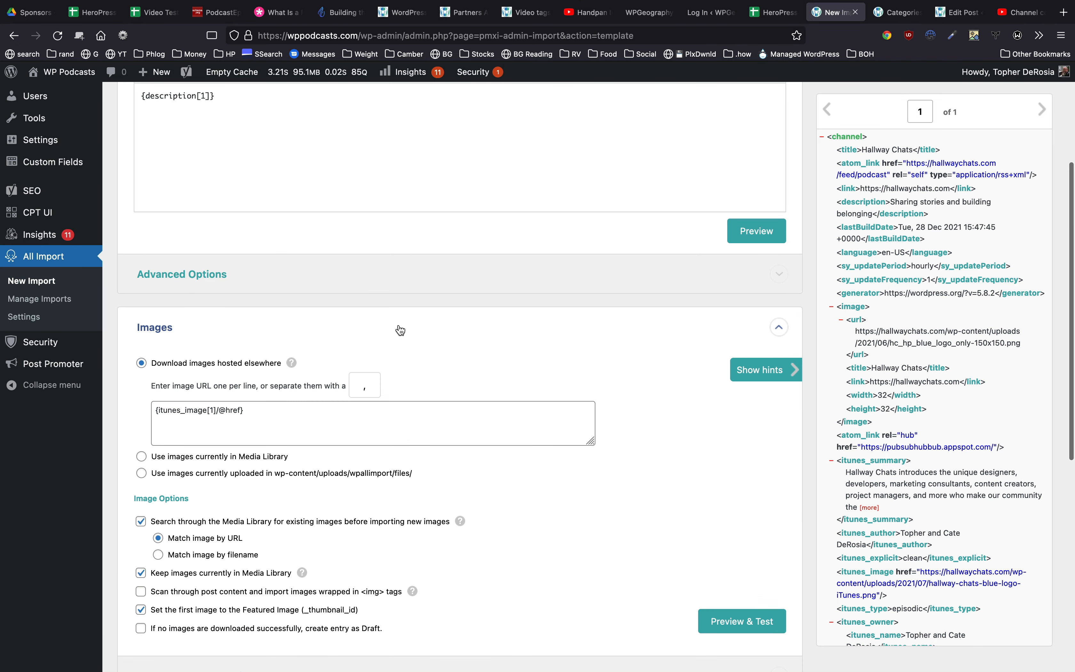
pyautogui.scroll(-2, 400, 330)
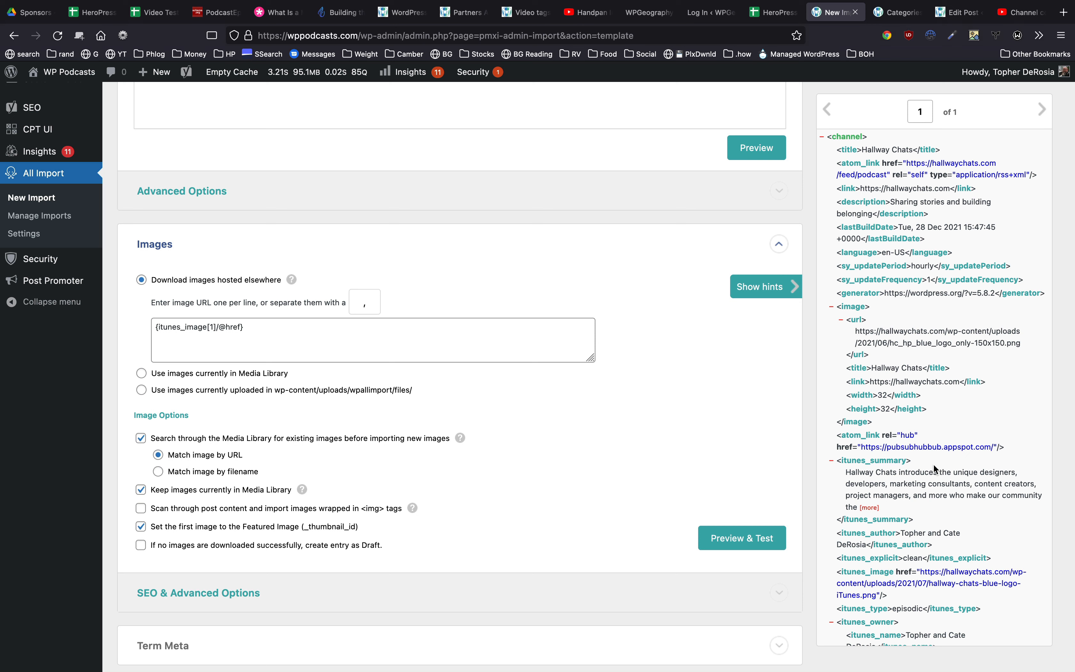
# Check the iTunes image and other image elements in the feed against the hosted image URL mapping
pyautogui.scroll(-5, 925, 497)
pyautogui.scroll(-1, 926, 497)
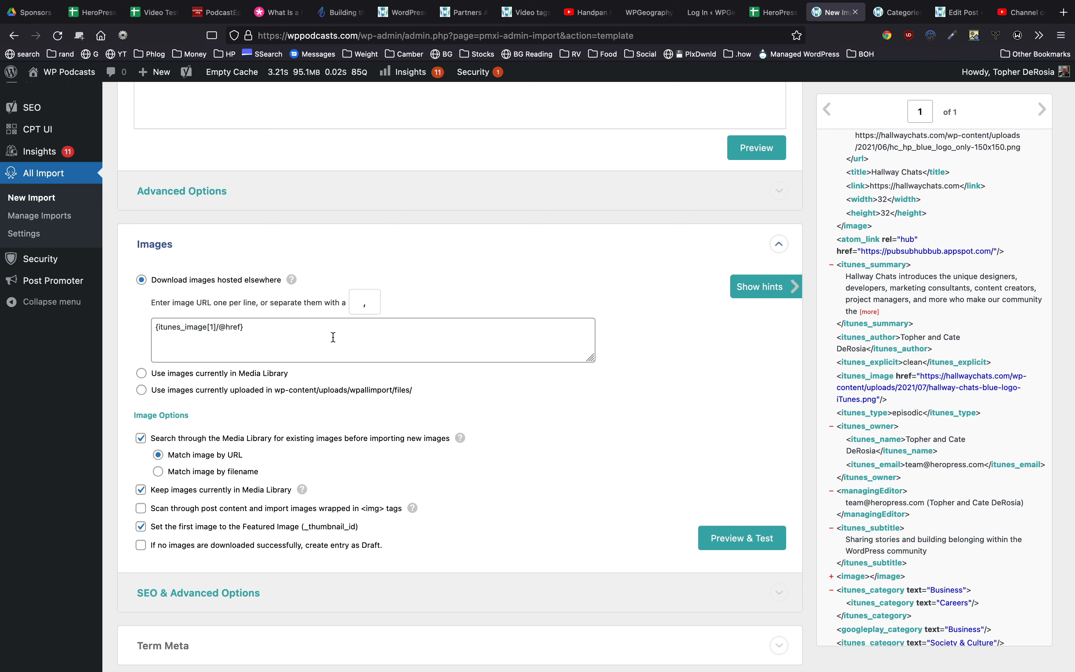
pyautogui.scroll(-1, 937, 498)
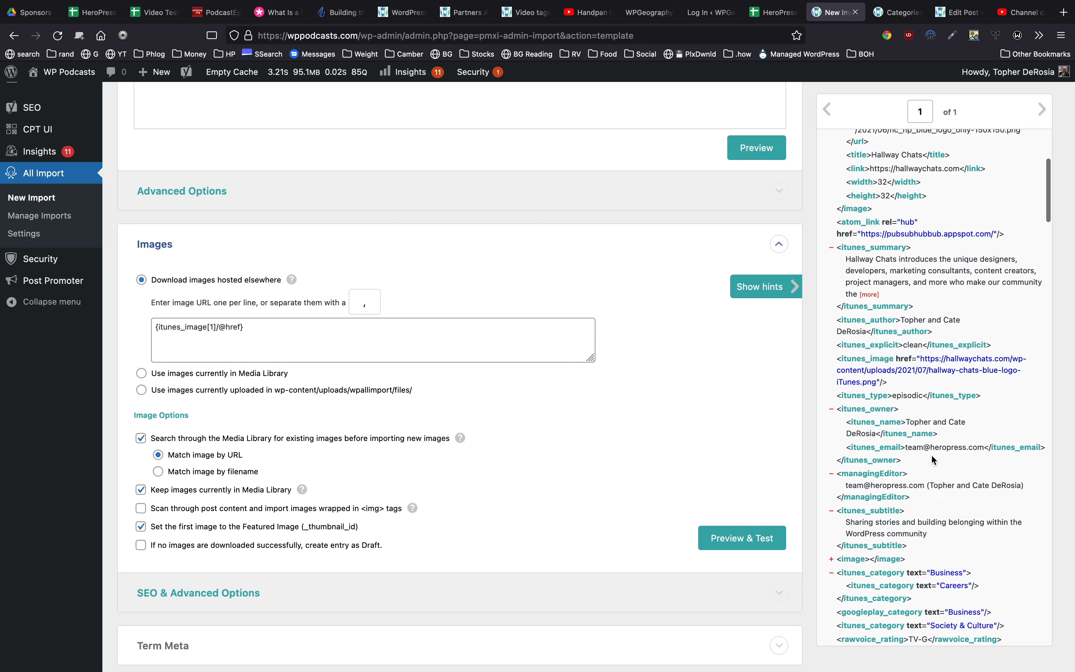
pyautogui.scroll(1, 933, 455)
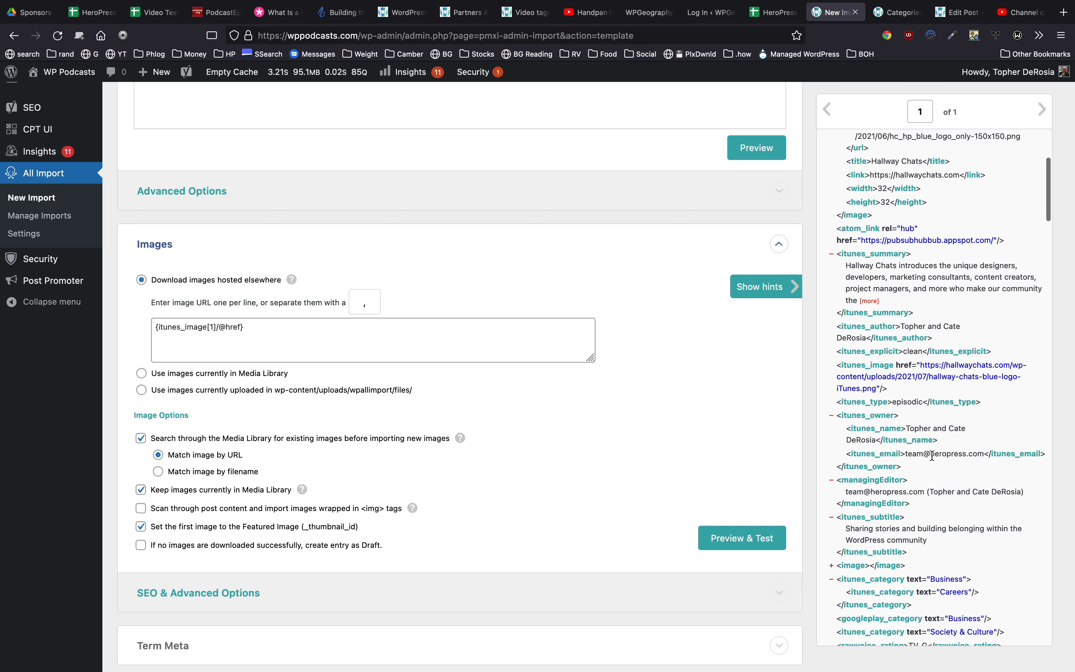
pyautogui.scroll(-6, 933, 456)
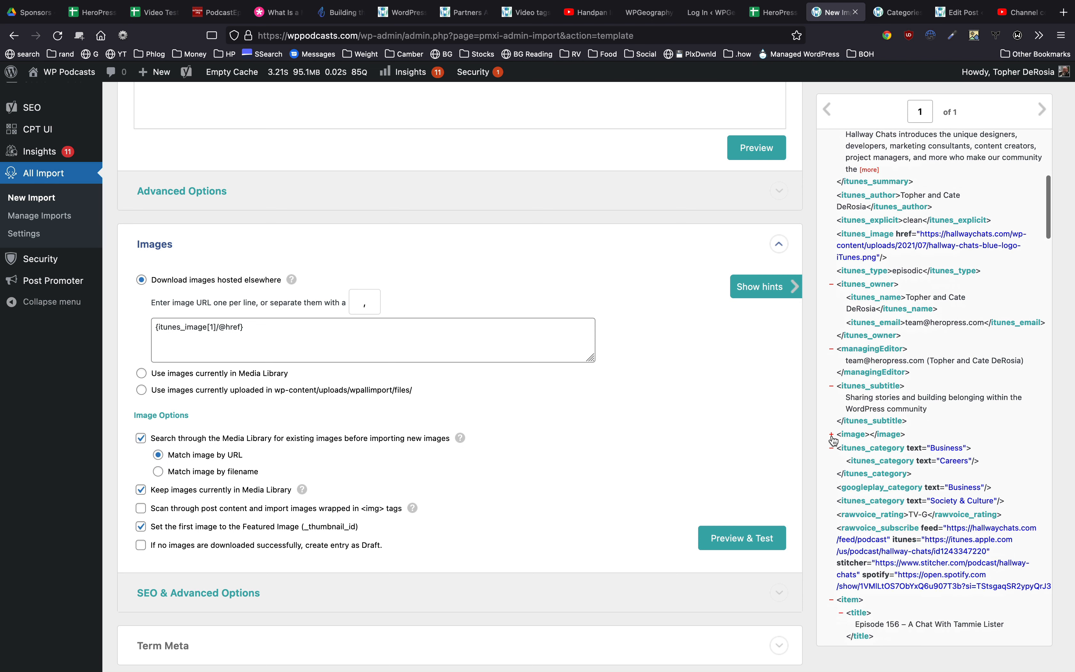
# Expand the feed's second image element and try adding its url to the hosted image URL mapping
pyautogui.click(832, 436)
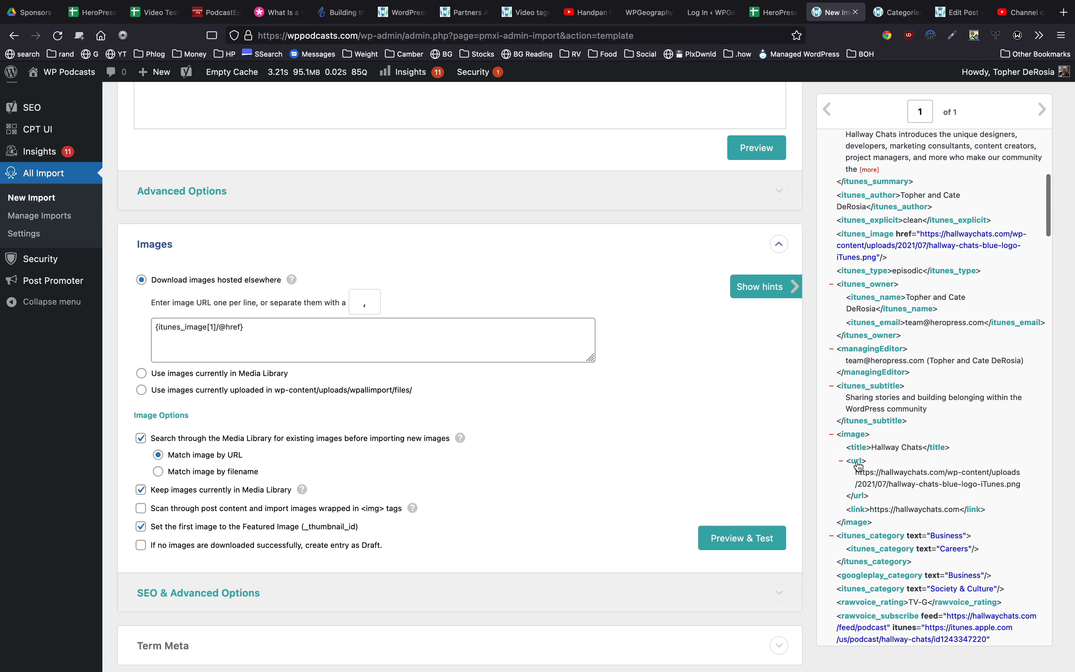
pyautogui.moveTo(859, 465); pyautogui.dragTo(325, 340)
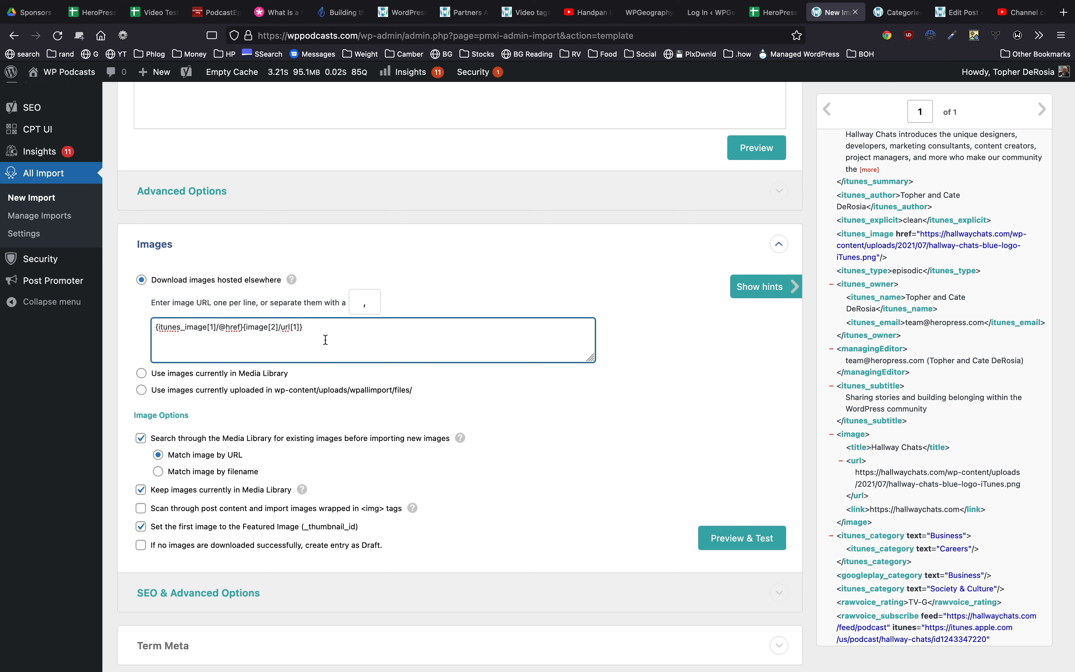
pyautogui.keyDown('shift'); pyautogui.click(245, 326); pyautogui.keyUp('shift')
pyautogui.press('BackSpace')
pyautogui.scroll(1, 895, 378)
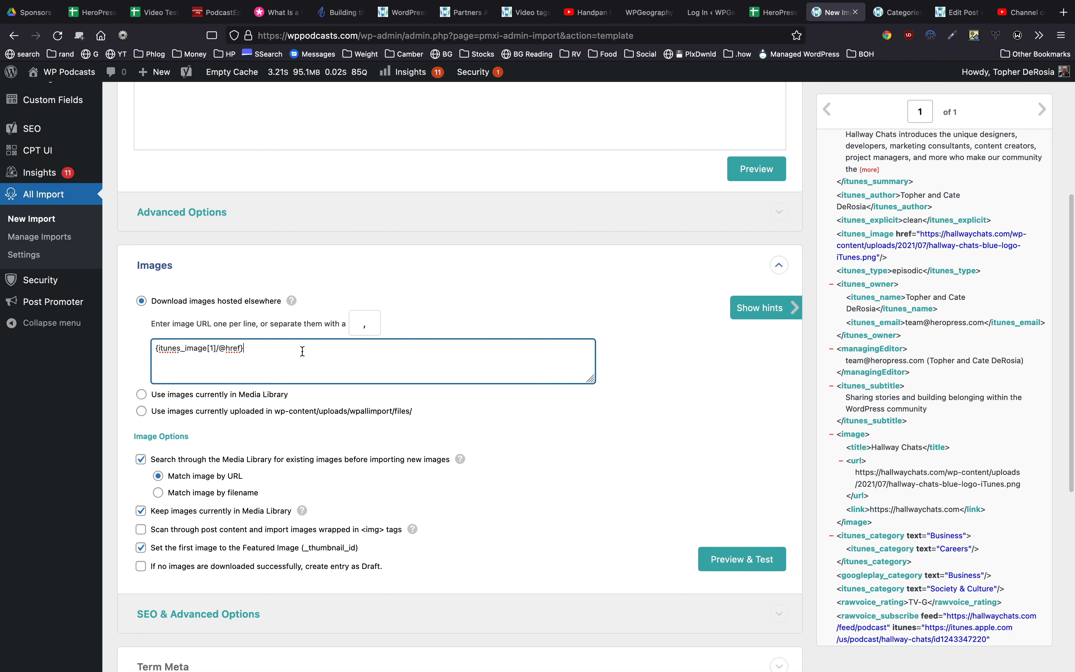
# Review the SEO and advanced options for images, collapse the Images section, and look through the Term Meta settings
pyautogui.scroll(-5, 302, 351)
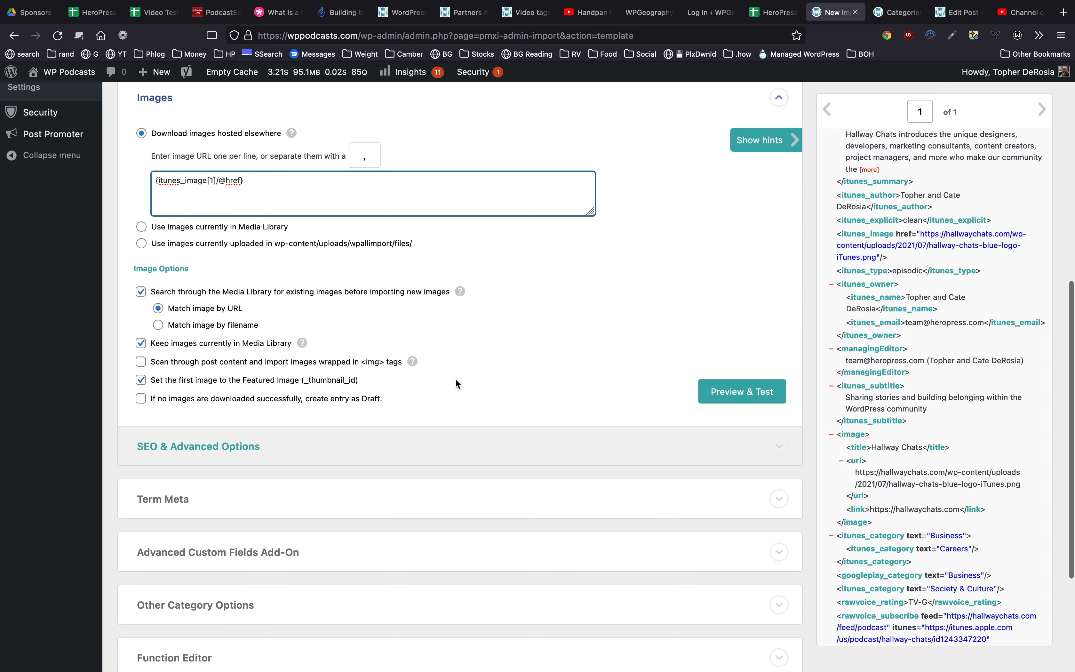
pyautogui.scroll(-4, 455, 378)
pyautogui.click(192, 280)
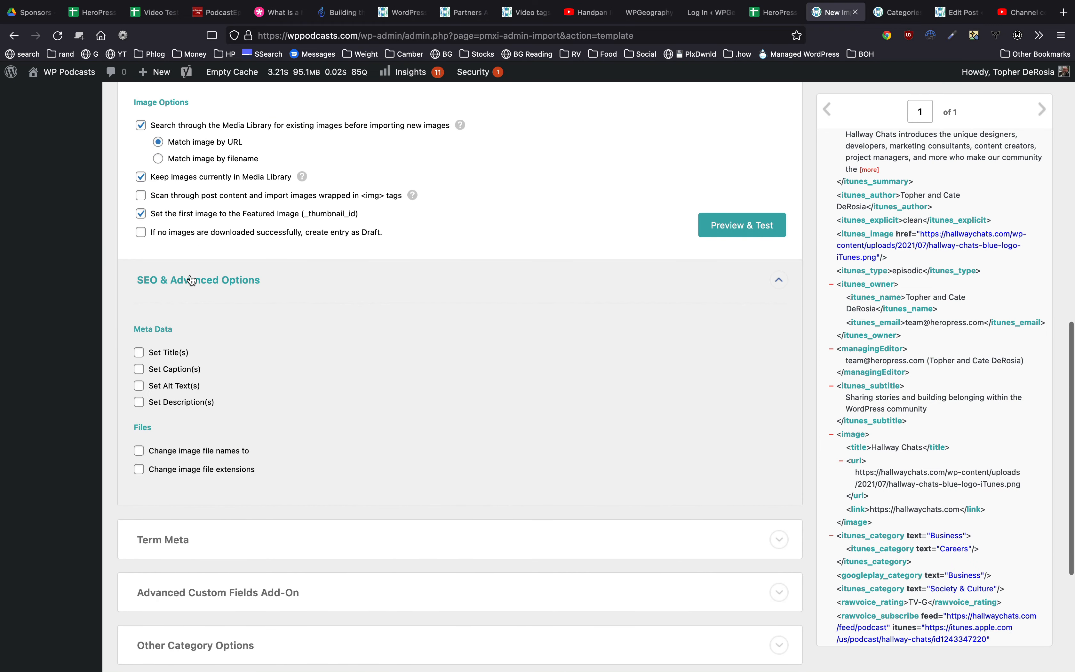
pyautogui.click(209, 276)
pyautogui.scroll(7, 206, 267)
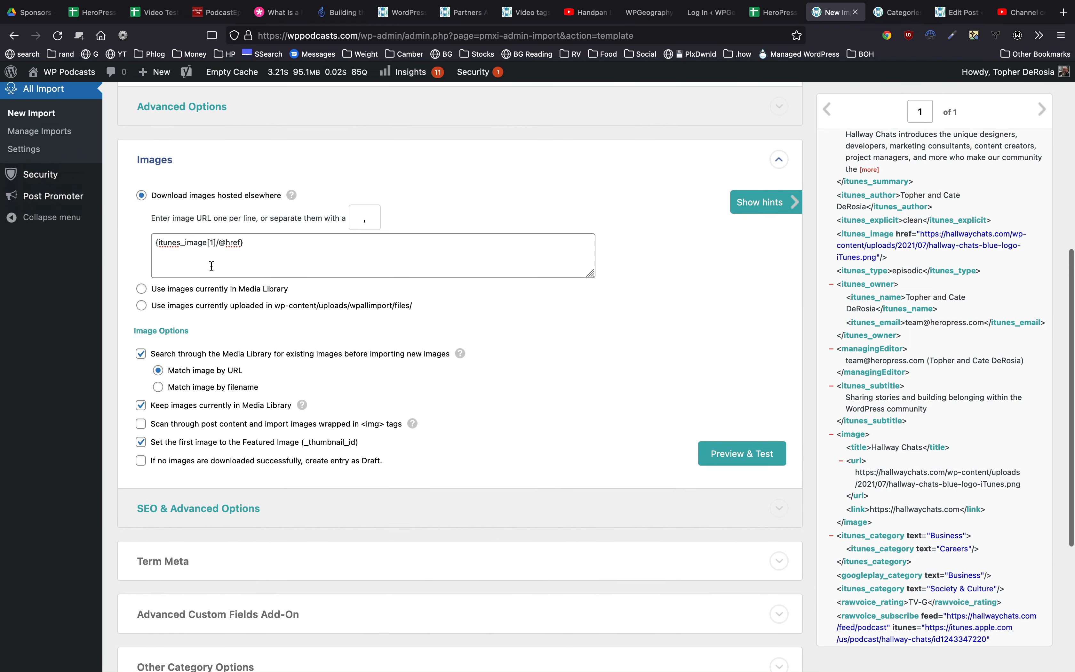
pyautogui.click(191, 165)
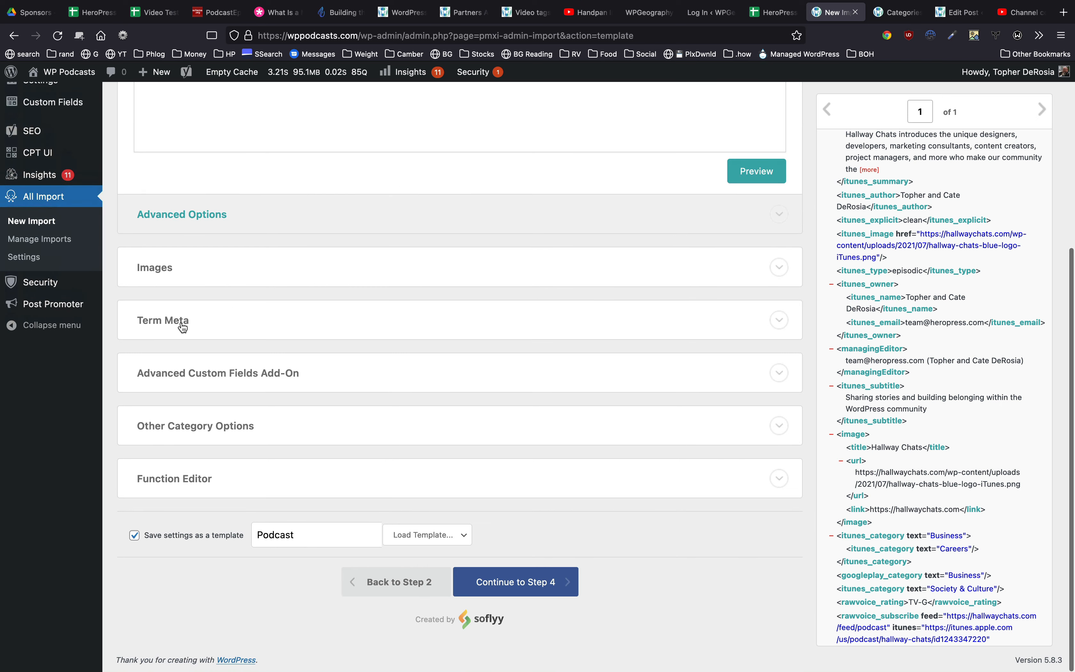
pyautogui.click(182, 327)
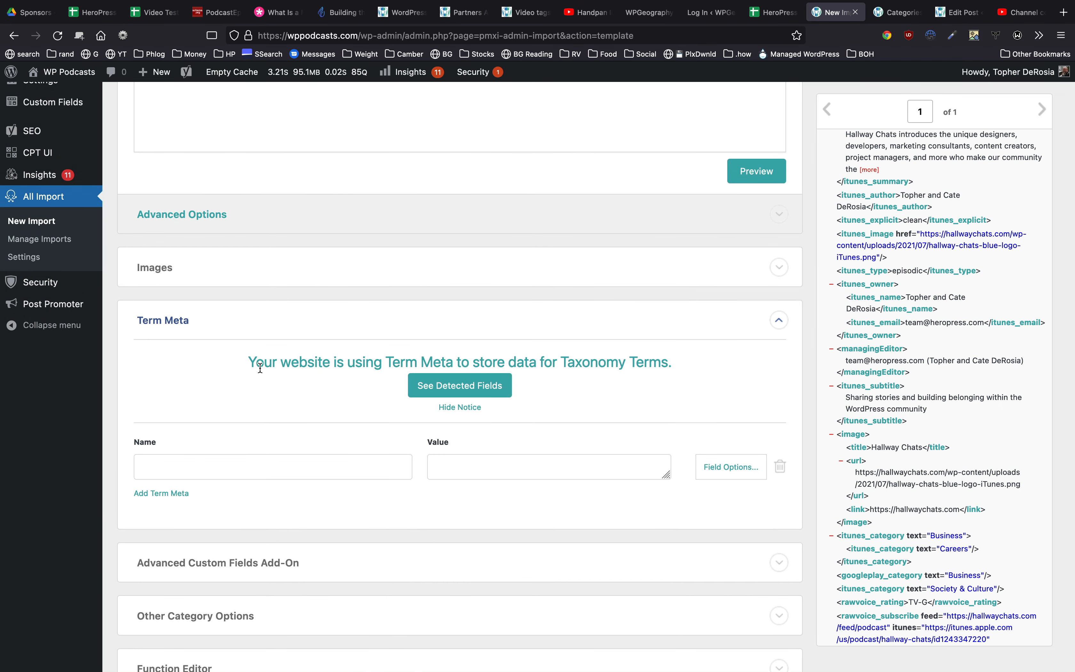
pyautogui.click(252, 315)
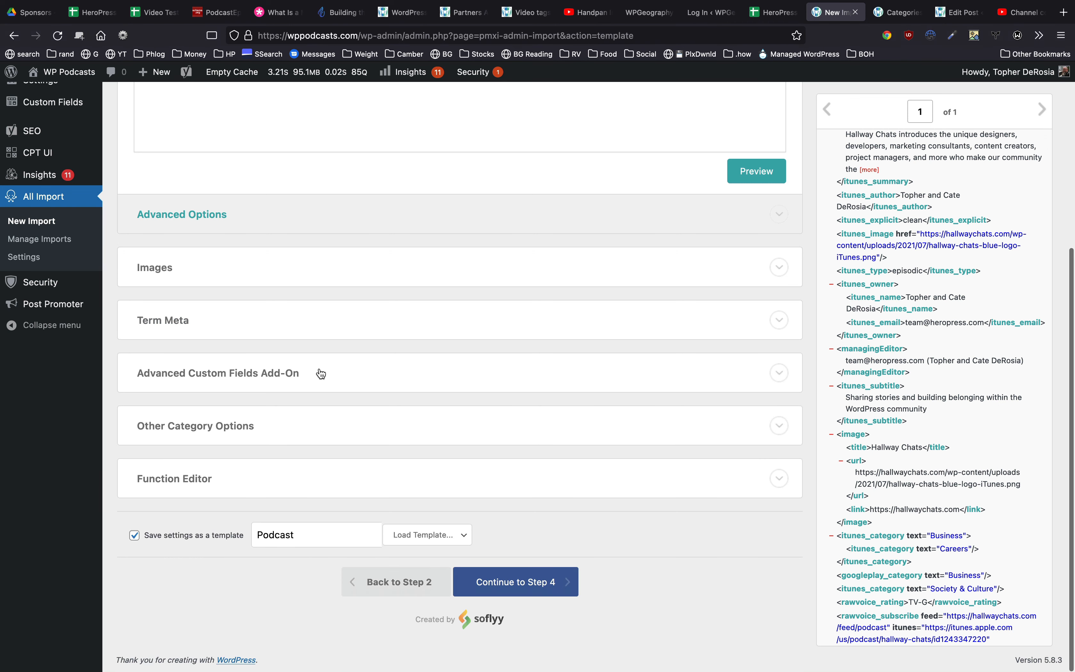
# Review the Podcast Details mappings in the Advanced Custom Fields Add-On and compare them with the fields on the Categories page
pyautogui.click(321, 373)
pyautogui.scroll(-2, 322, 373)
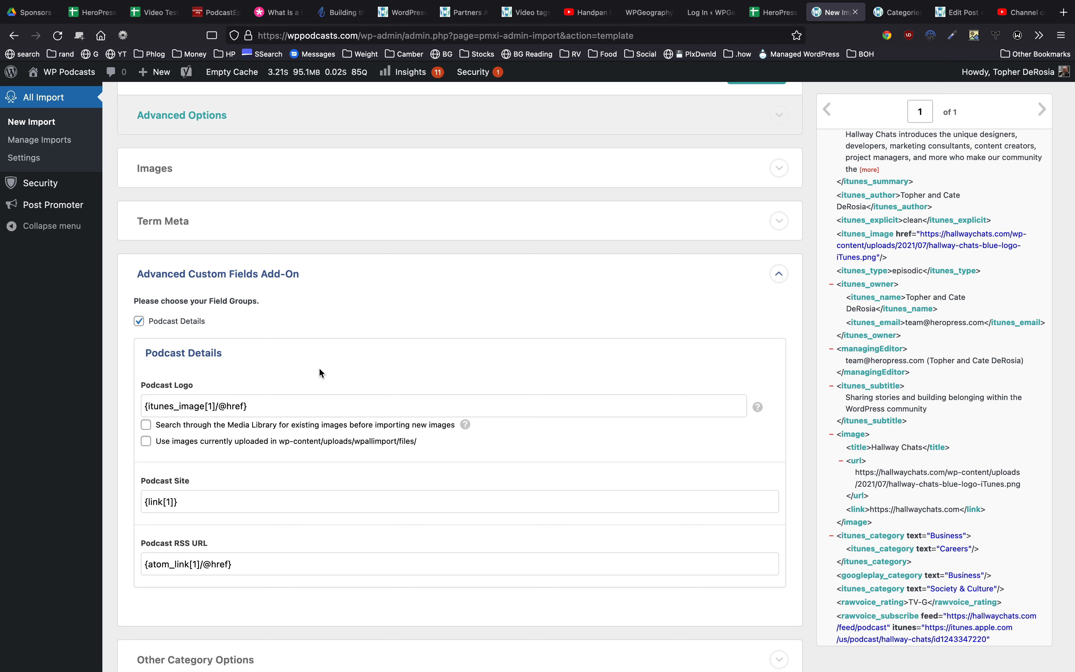
pyautogui.scroll(-4, 322, 373)
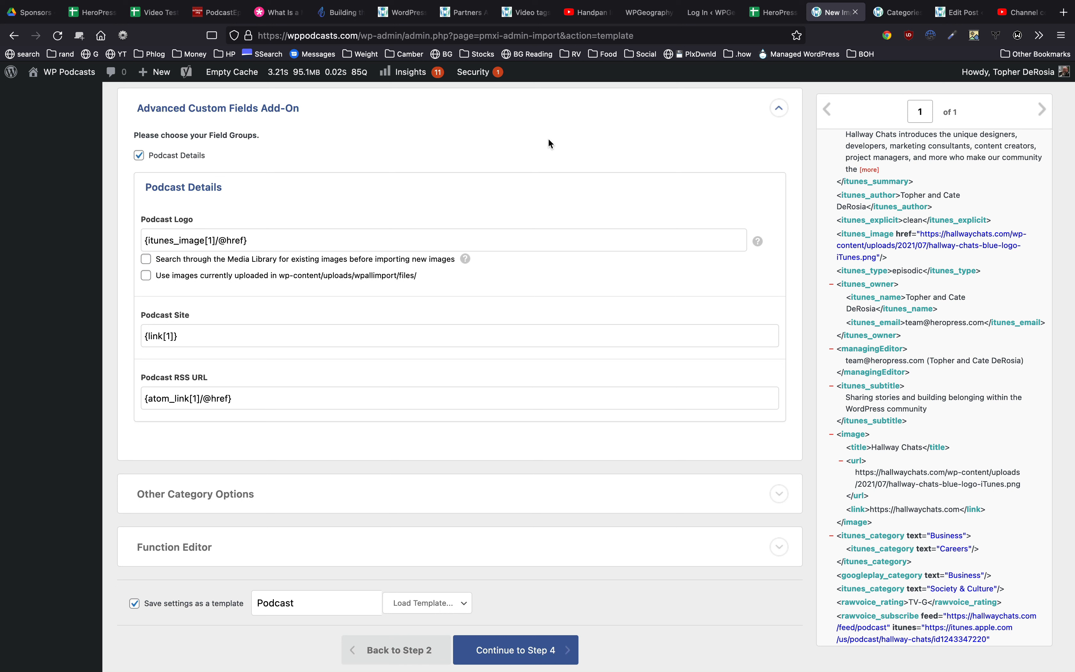
pyautogui.click(894, 12)
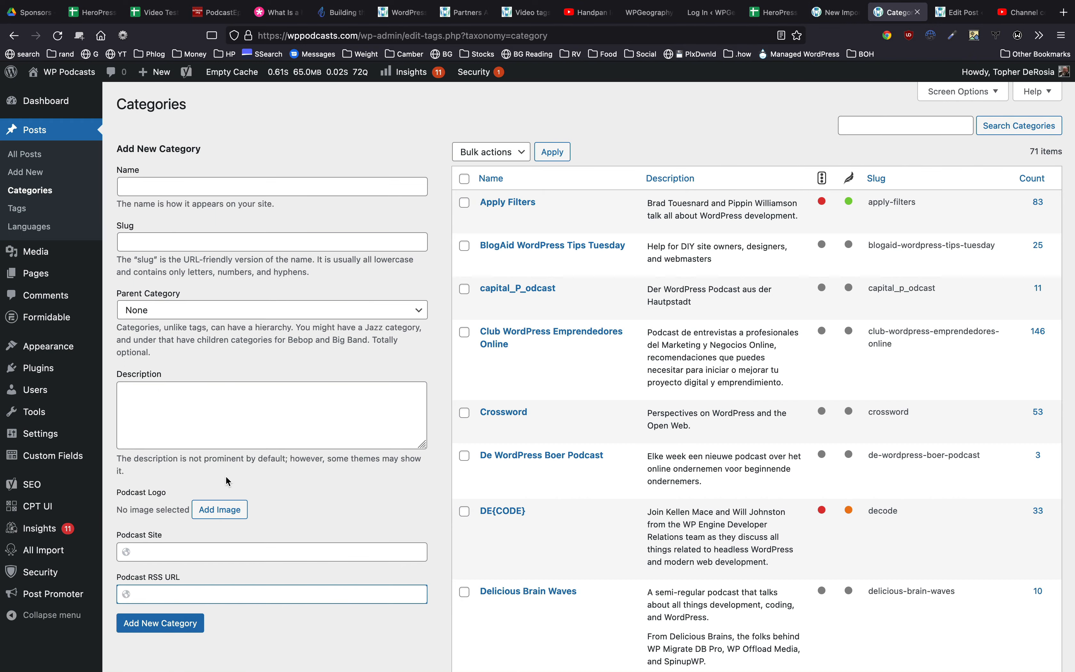
pyautogui.click(842, 13)
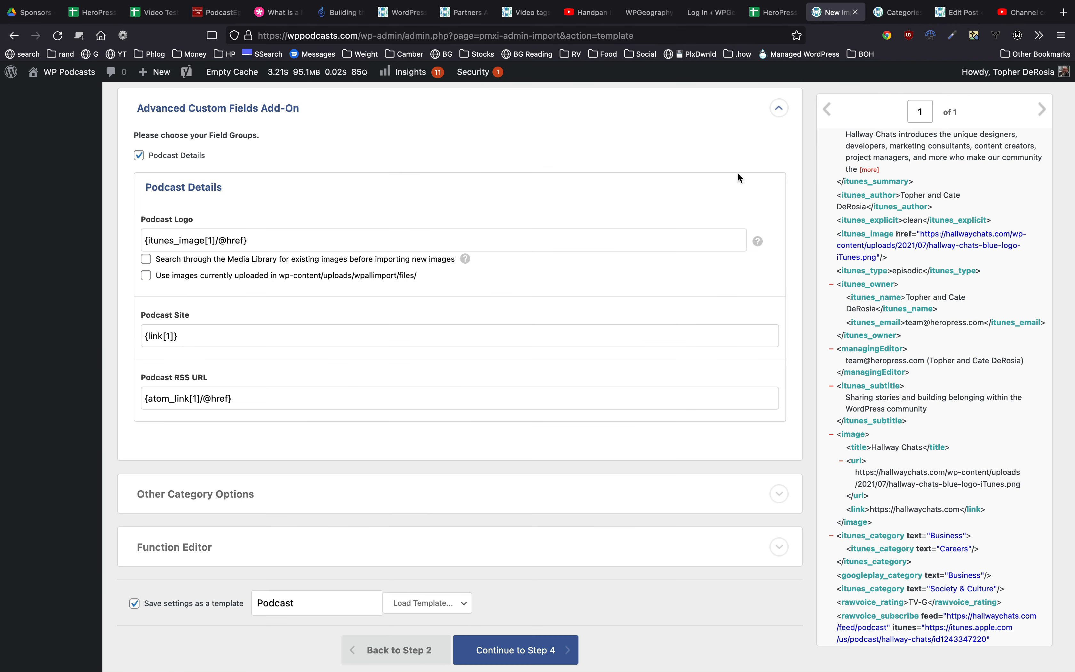
# Compare the Podcast Logo mapping with the image URL mapping in the Images section
pyautogui.click(183, 238)
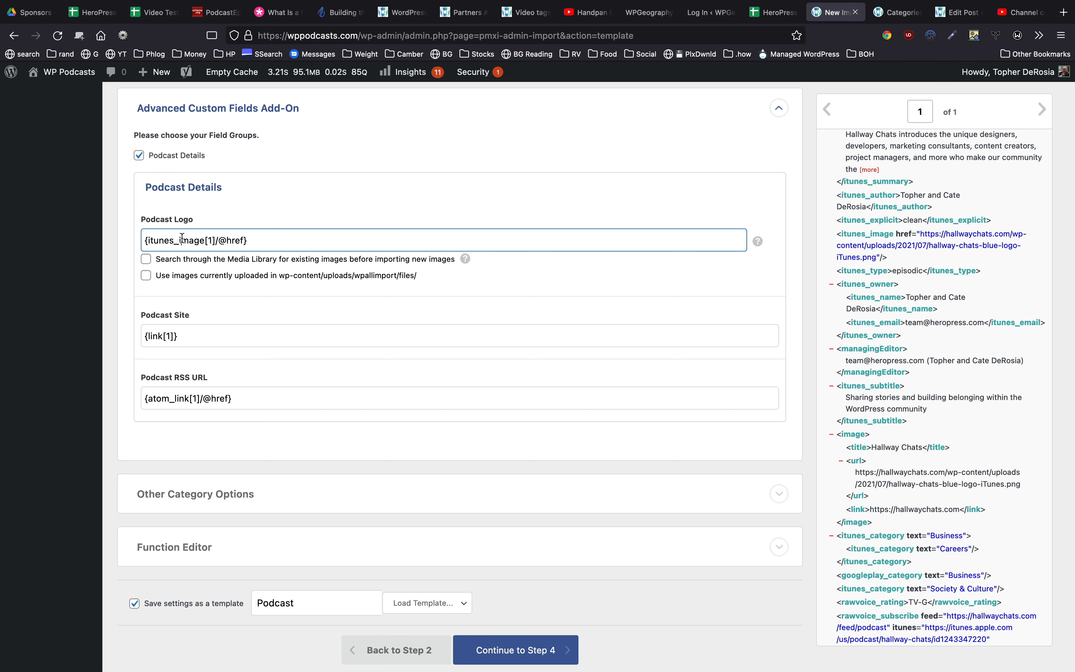
pyautogui.doubleClick(267, 240)
pyautogui.click(267, 240)
pyautogui.scroll(10, 247, 330)
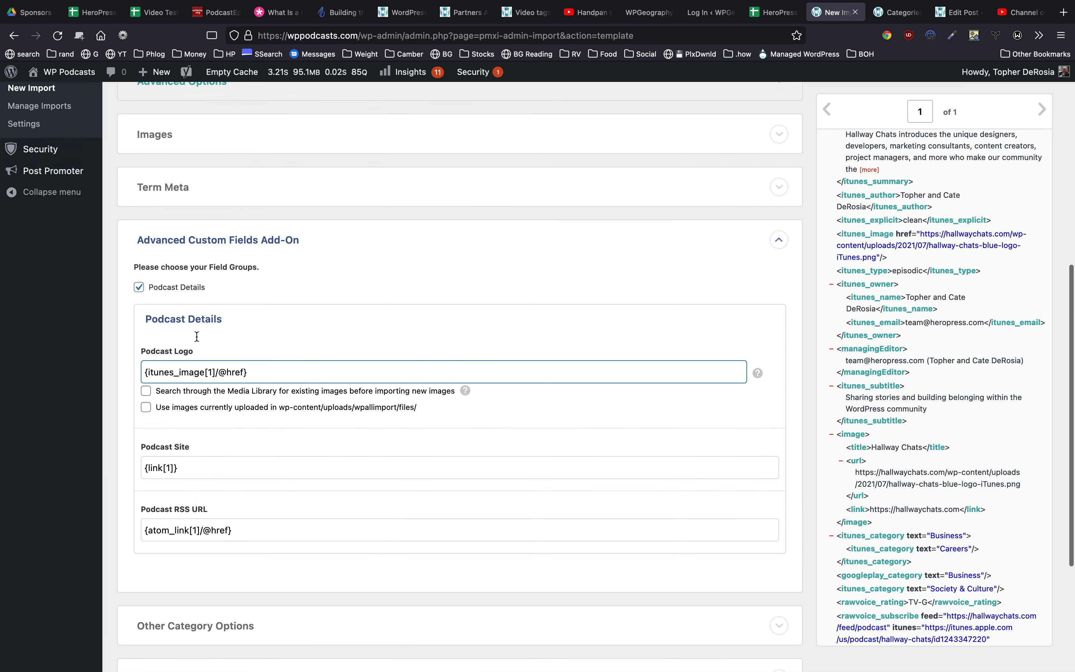
pyautogui.click(218, 426)
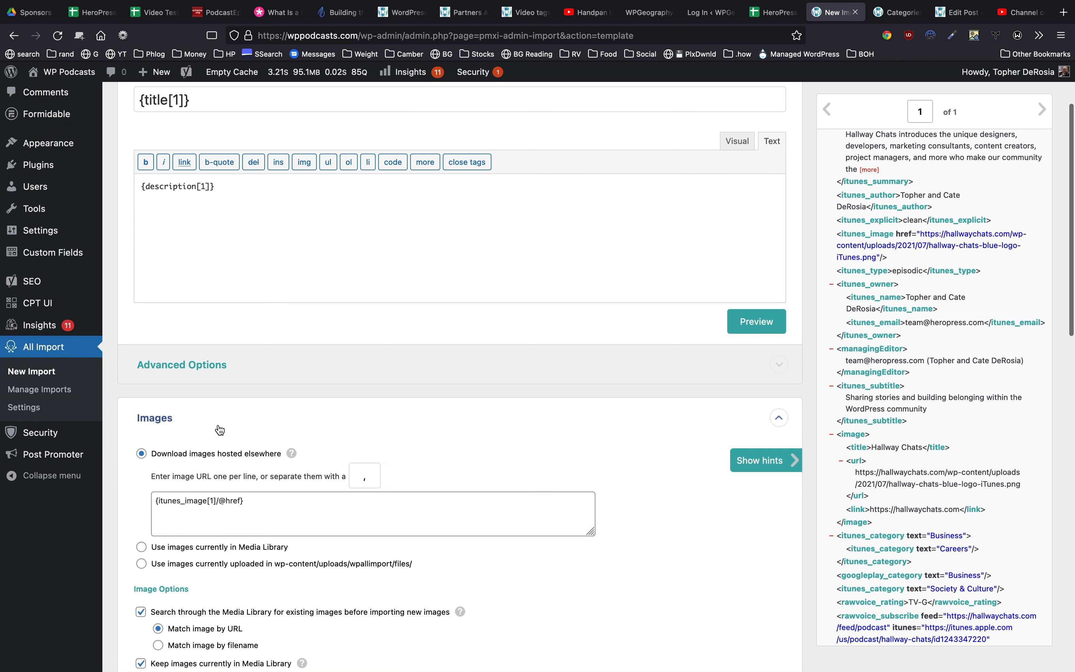
pyautogui.click(219, 426)
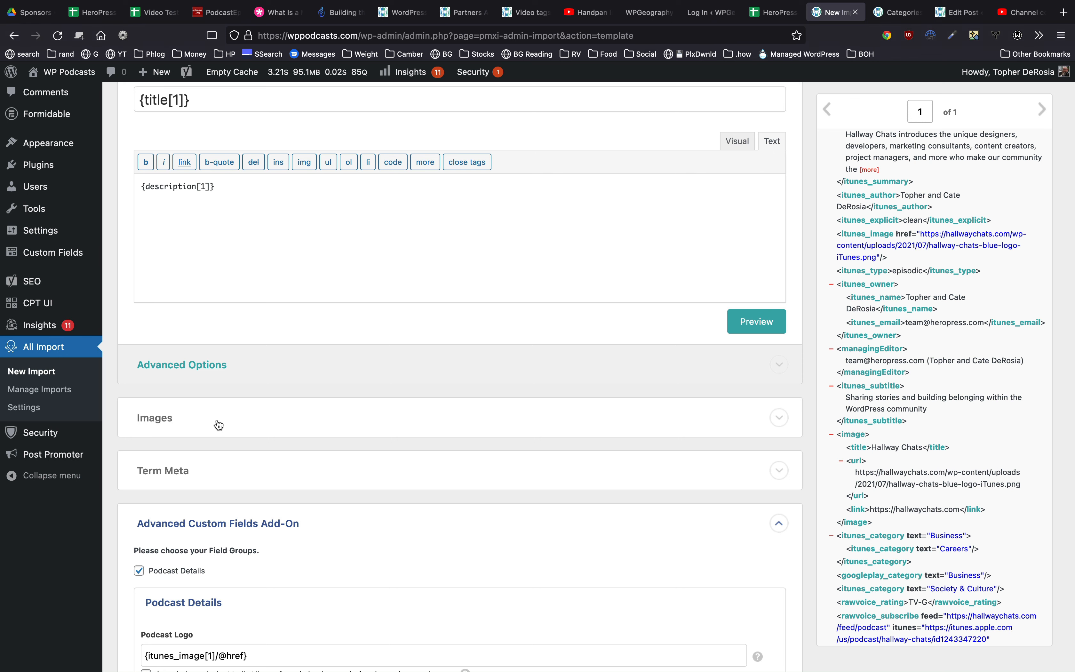
pyautogui.scroll(-9, 219, 425)
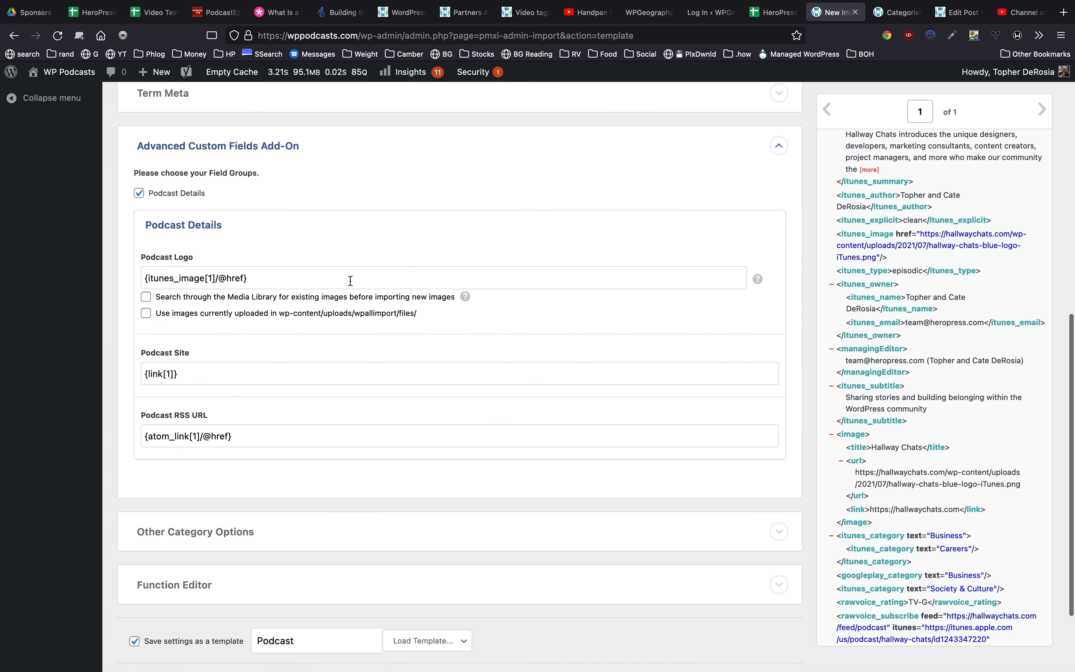
# Check the Podcast Logo and Podcast Site mappings against the channel's elements and collapse the Advanced Custom Fields Add-On section
pyautogui.click(270, 280)
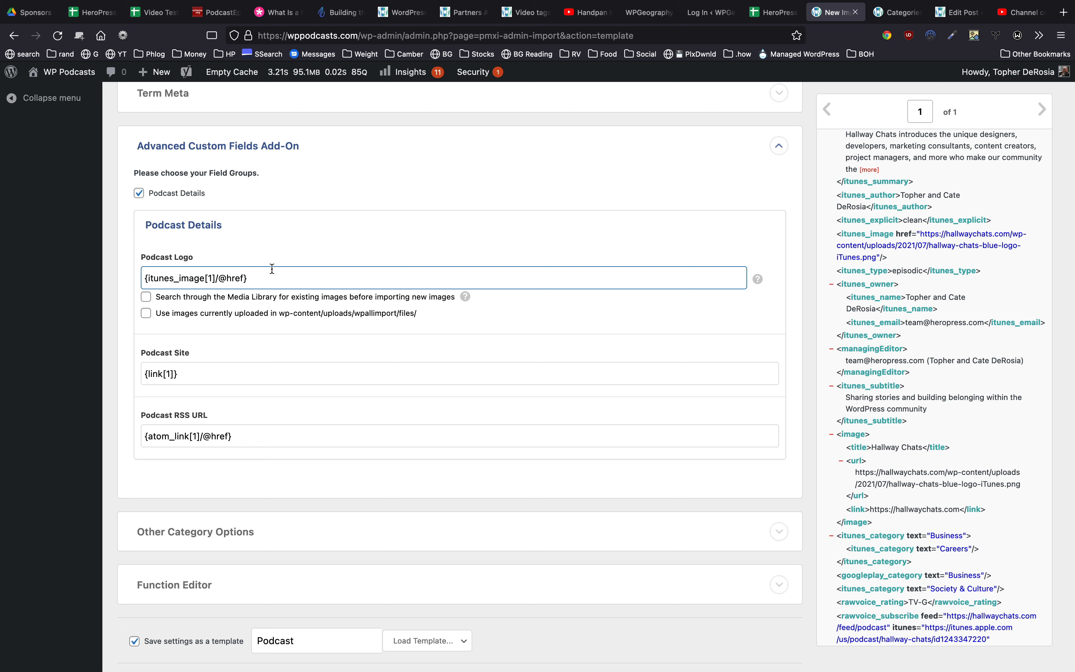
pyautogui.click(189, 370)
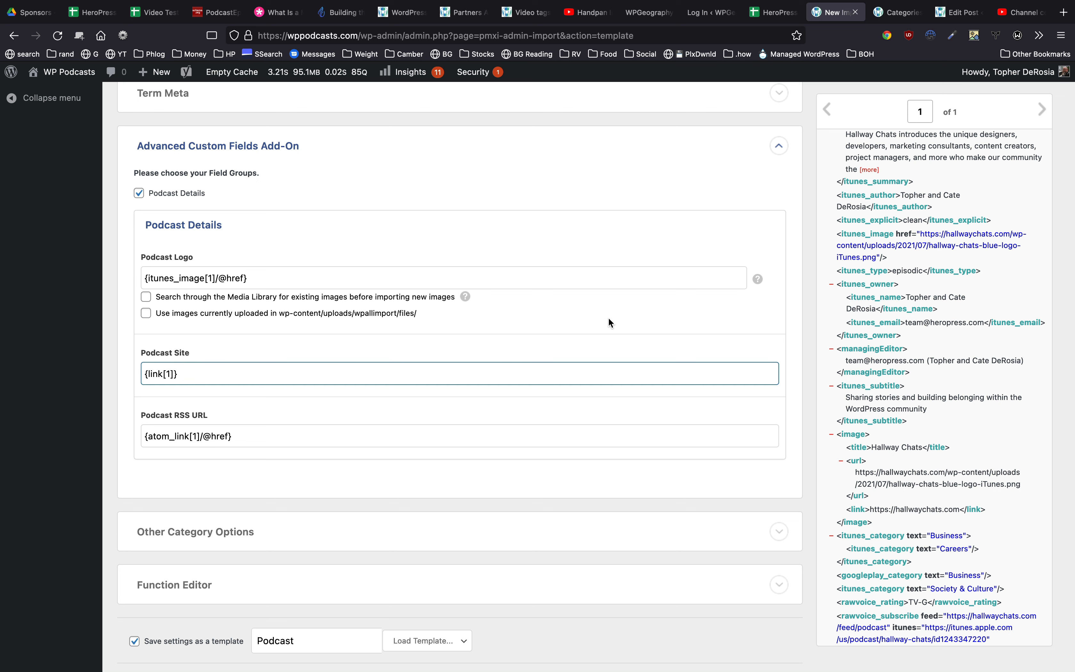
pyautogui.scroll(10, 938, 212)
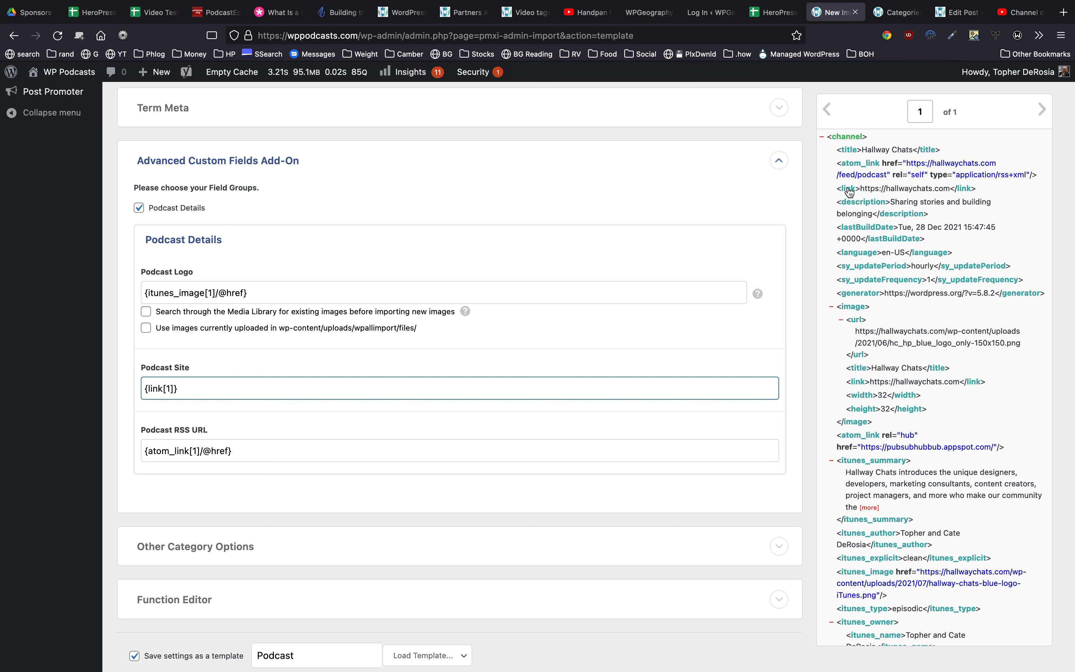
pyautogui.click(335, 174)
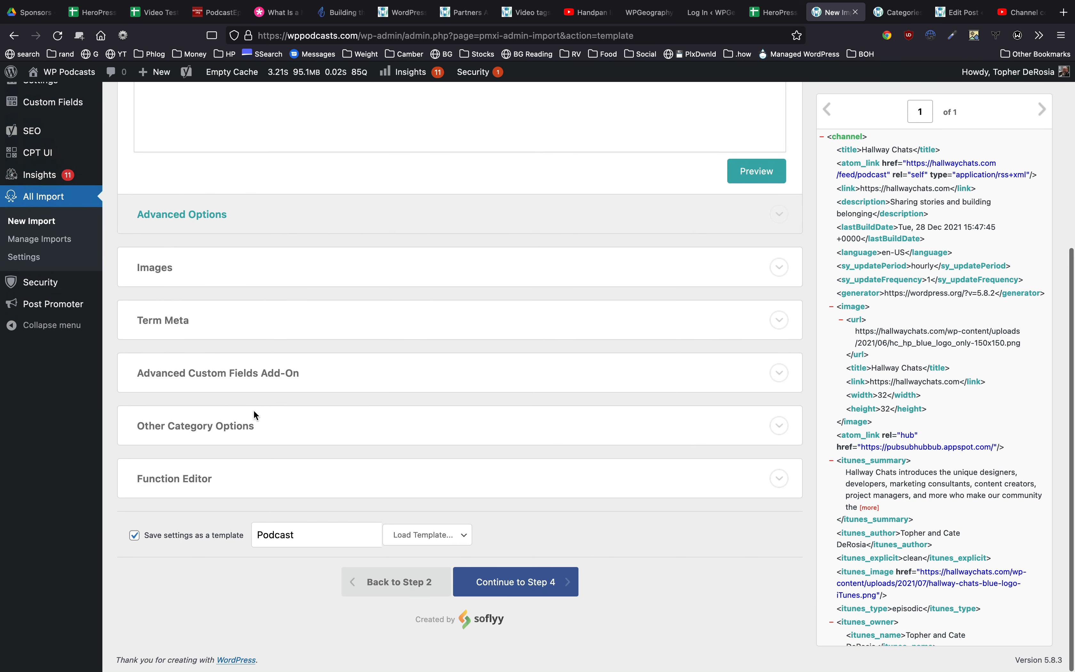
pyautogui.click(358, 374)
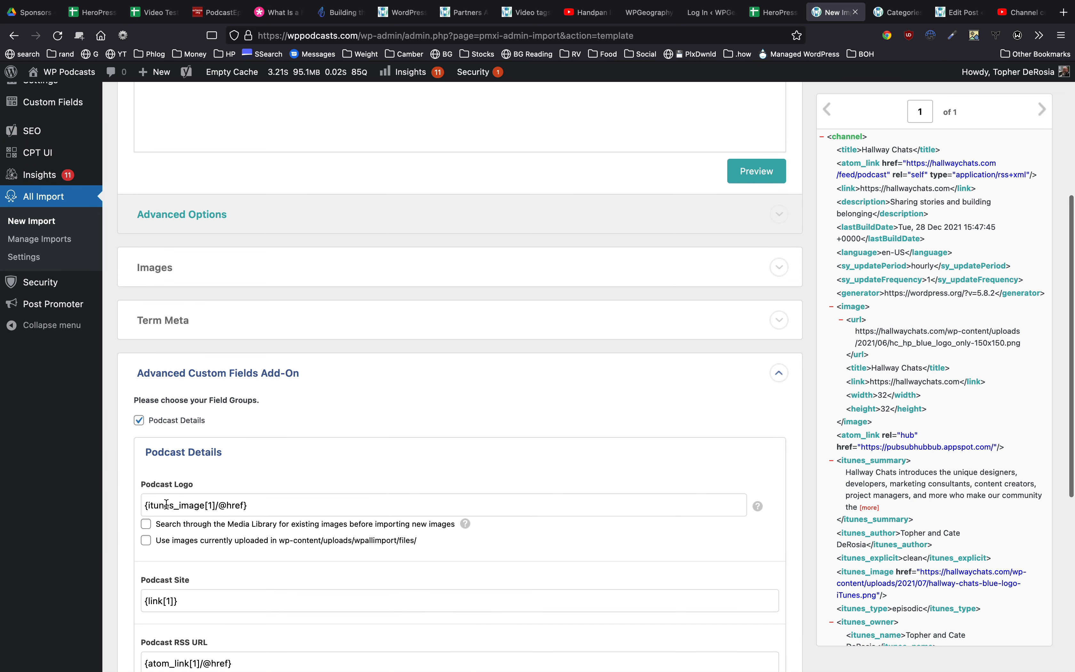
pyautogui.click(250, 375)
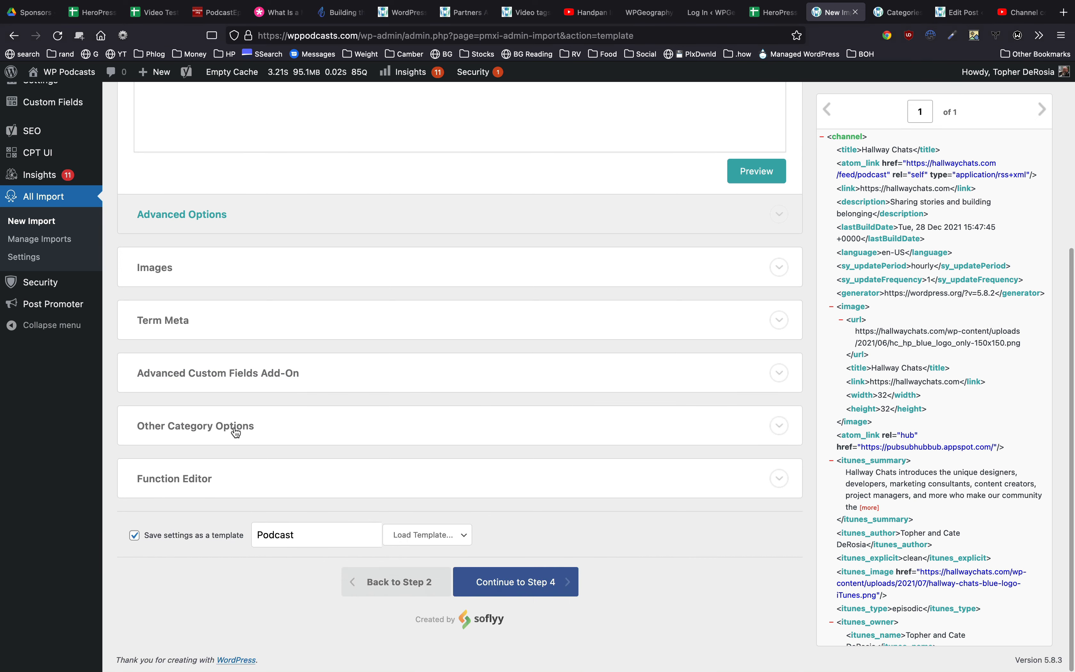
# Review the parent term and slug settings under Other Category Options and the my_publish_post code in the Function Editor
pyautogui.click(236, 432)
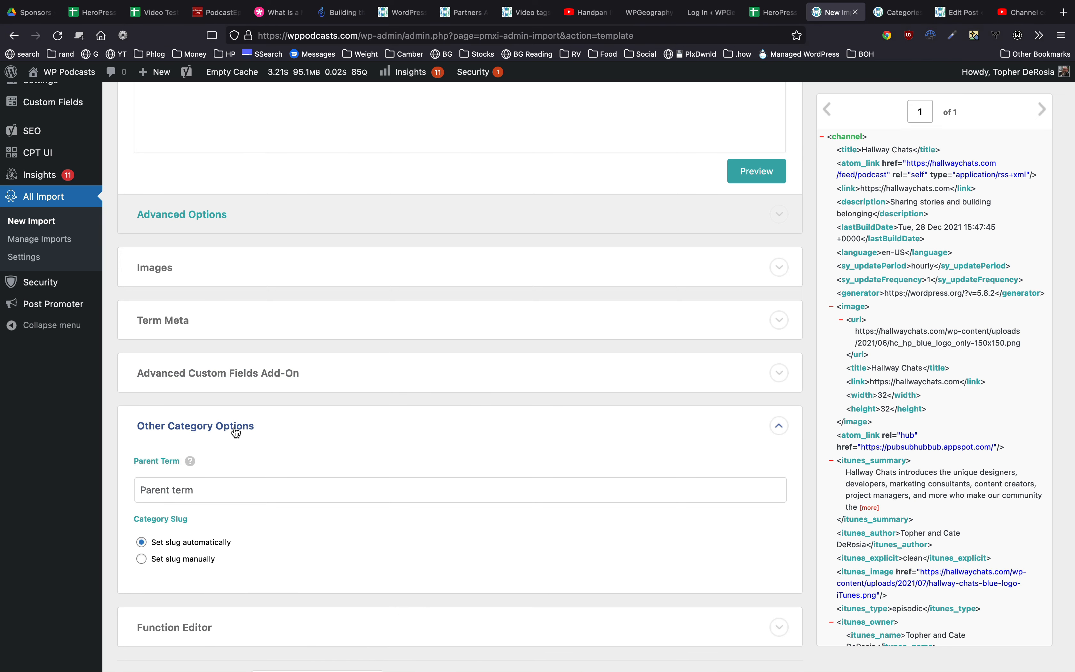
pyautogui.click(235, 432)
pyautogui.click(223, 479)
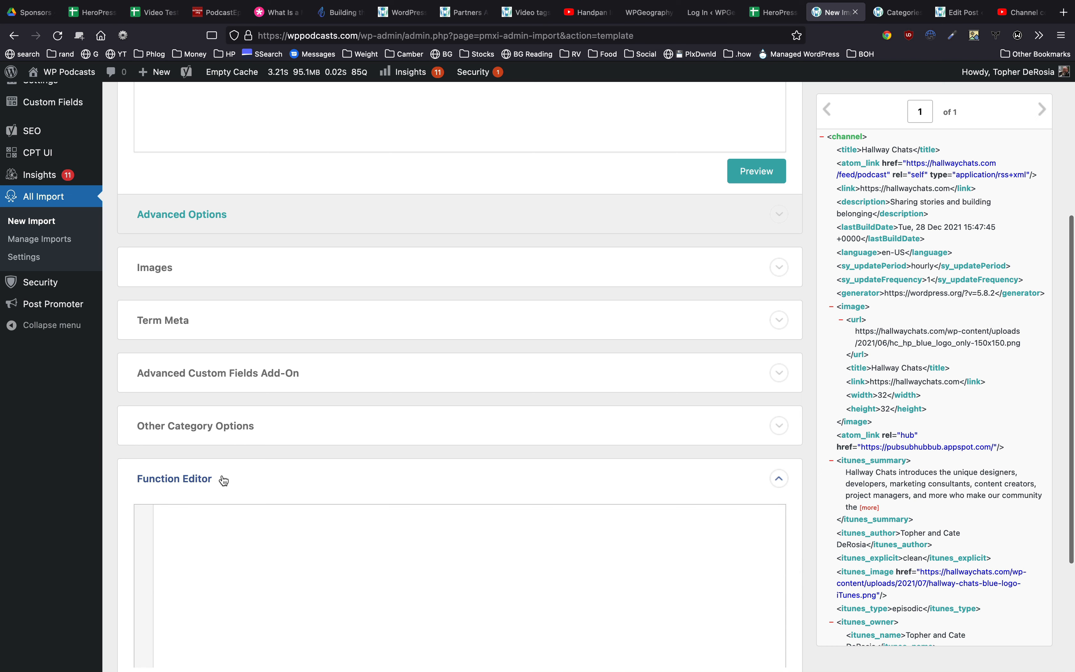
pyautogui.scroll(-6, 400, 431)
pyautogui.click(482, 367)
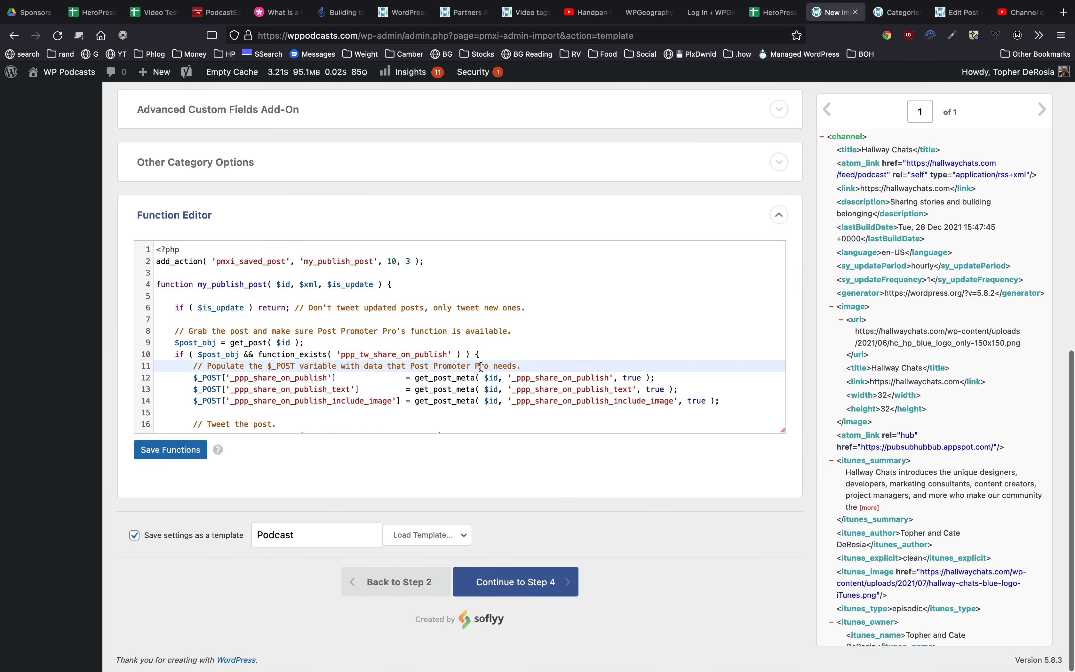
pyautogui.scroll(-3, 481, 367)
pyautogui.scroll(3, 493, 362)
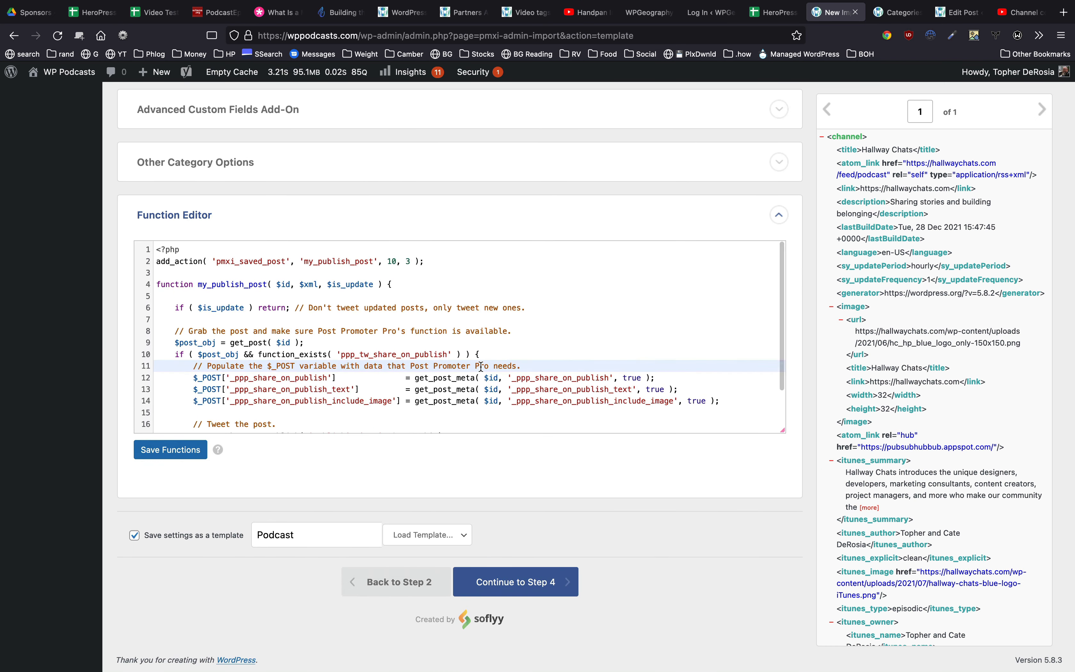
pyautogui.click(540, 329)
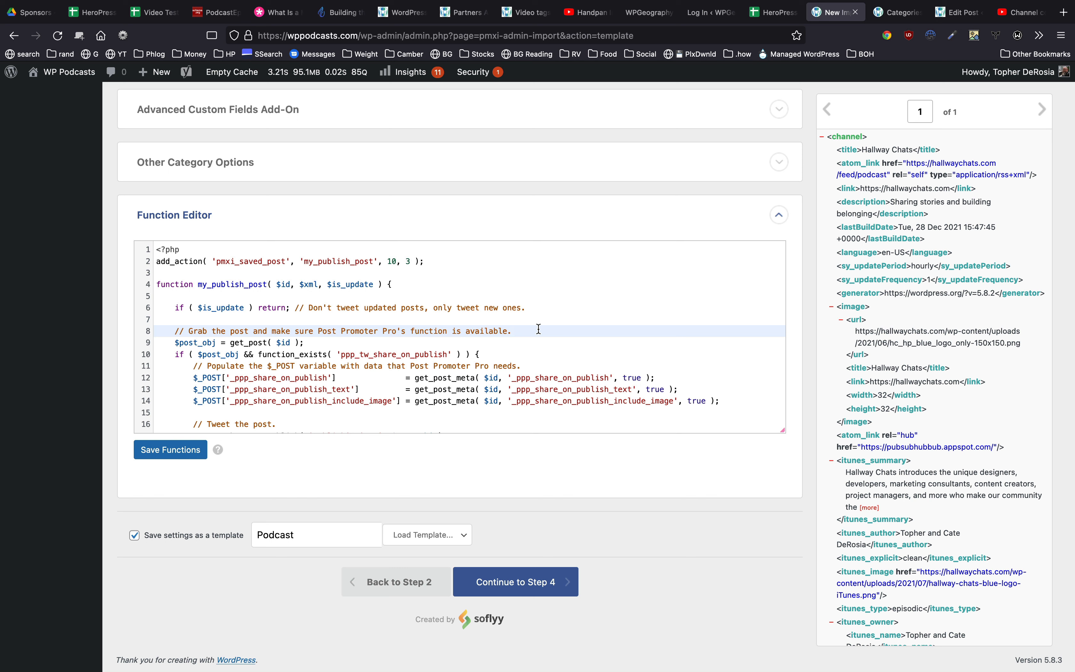
pyautogui.scroll(-1, 538, 329)
pyautogui.scroll(1, 331, 349)
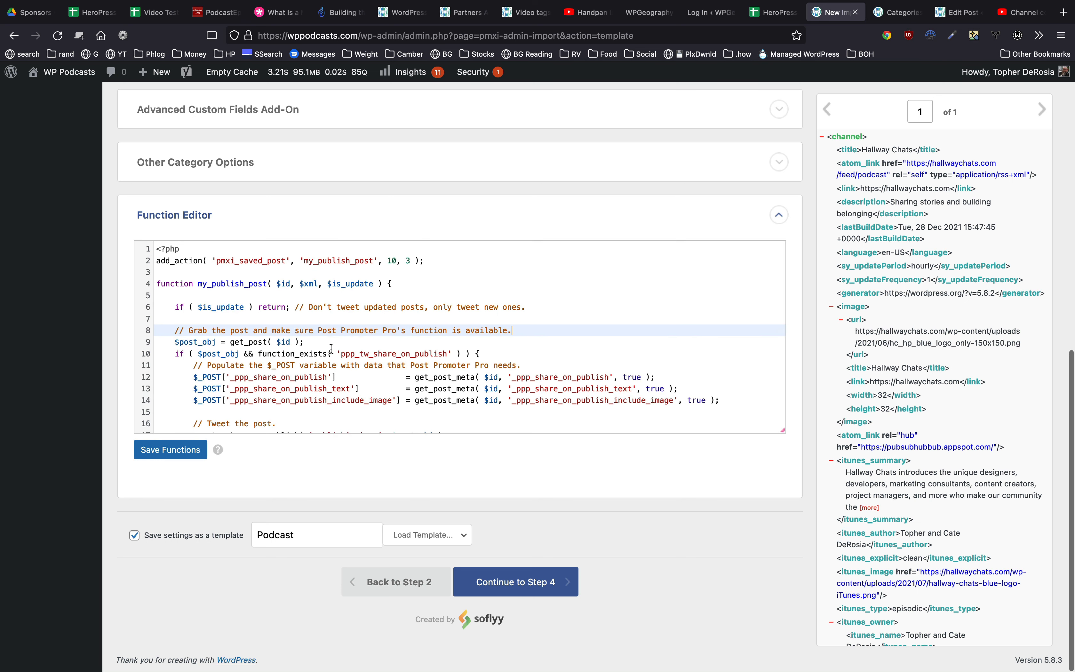
pyautogui.scroll(-3, 331, 350)
pyautogui.scroll(3, 459, 359)
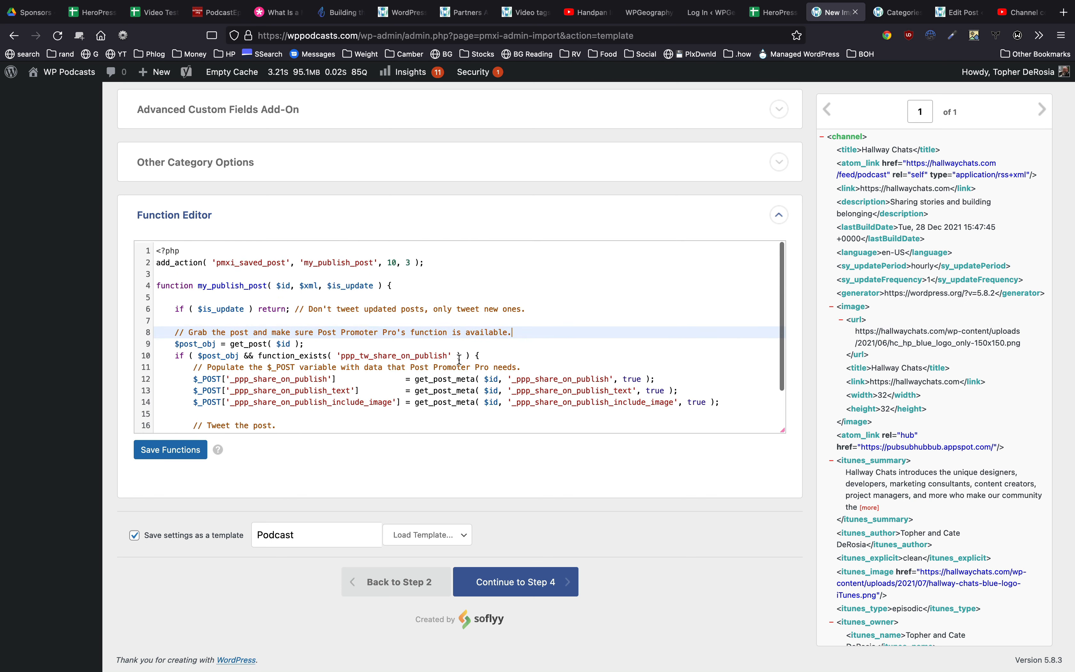
# Review the rest of the my_publish_post code and the import sections, and continue to the import settings in Step 4
pyautogui.scroll(-1, 459, 359)
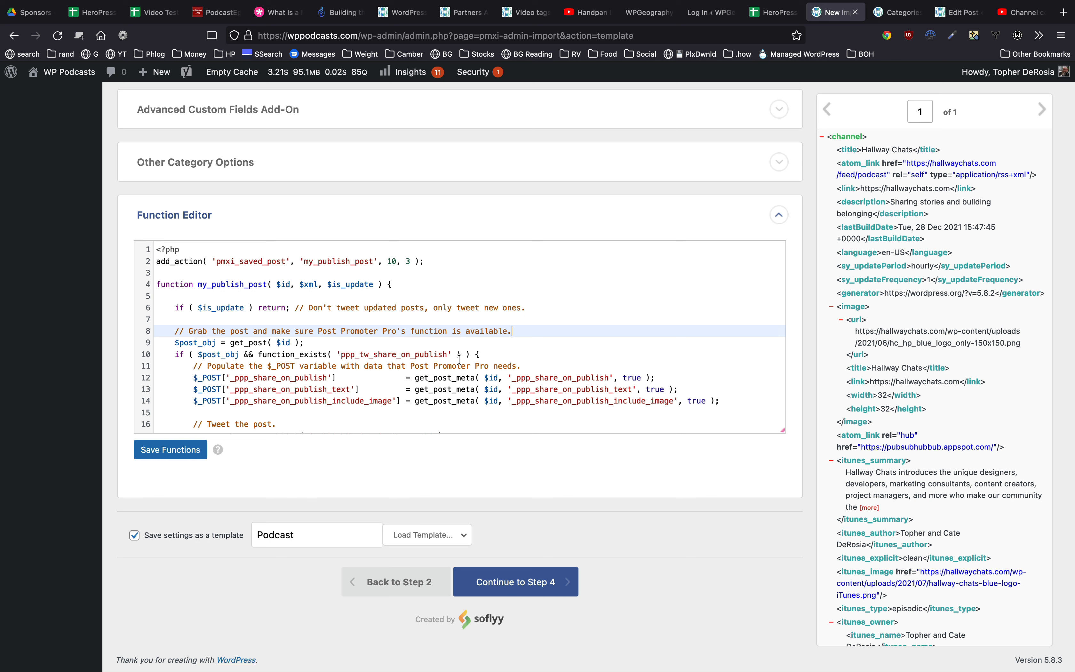
pyautogui.scroll(-3, 460, 359)
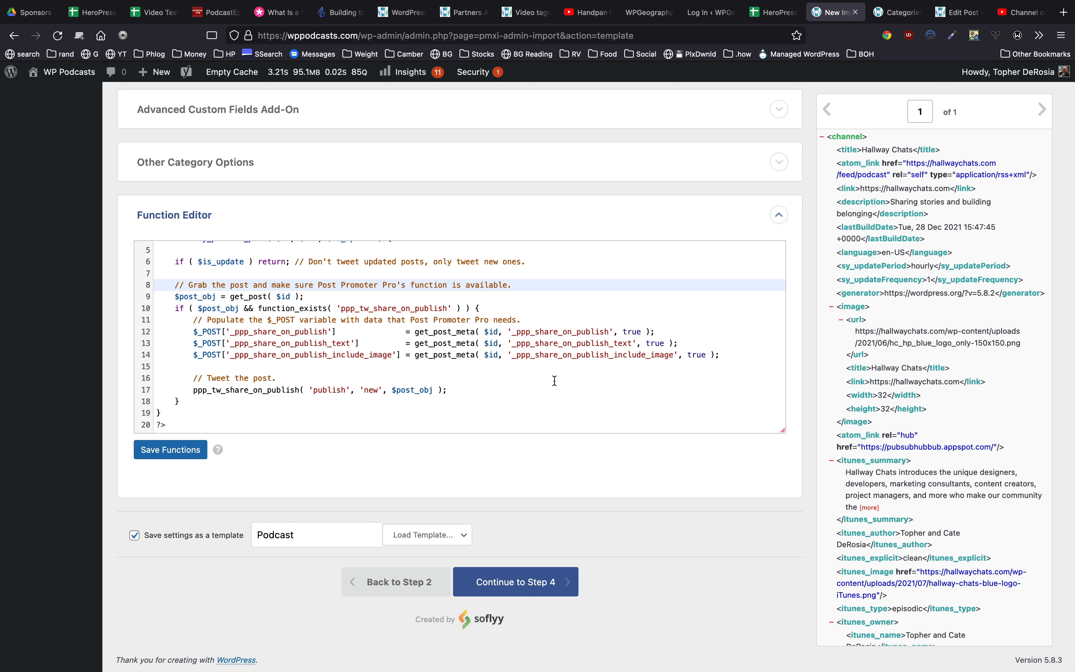
pyautogui.scroll(15, 554, 381)
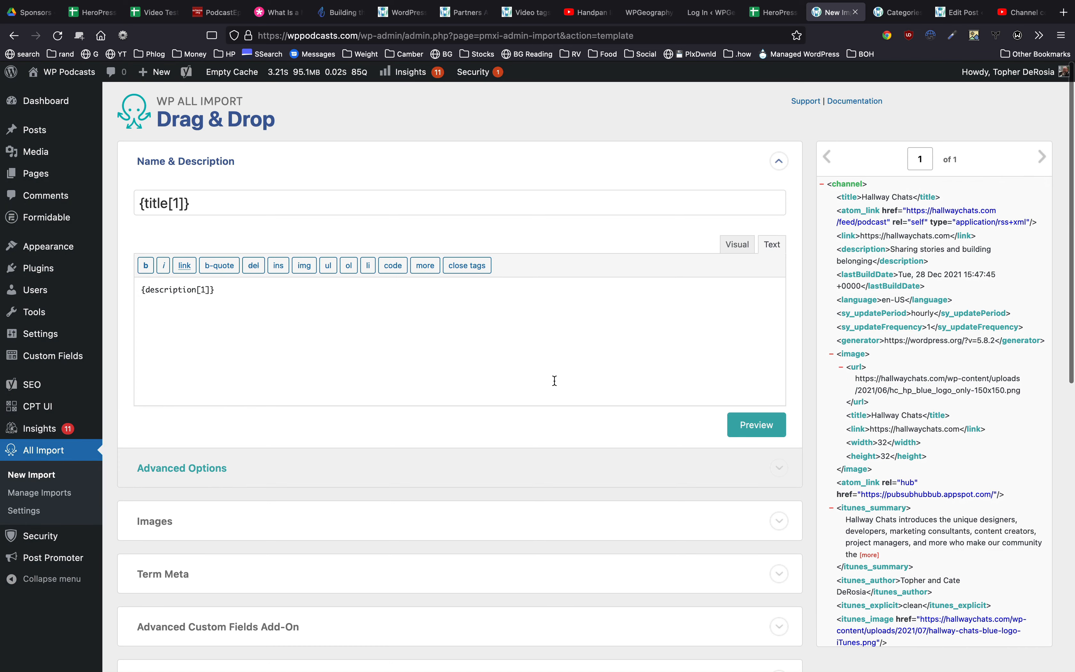
pyautogui.scroll(-5, 555, 381)
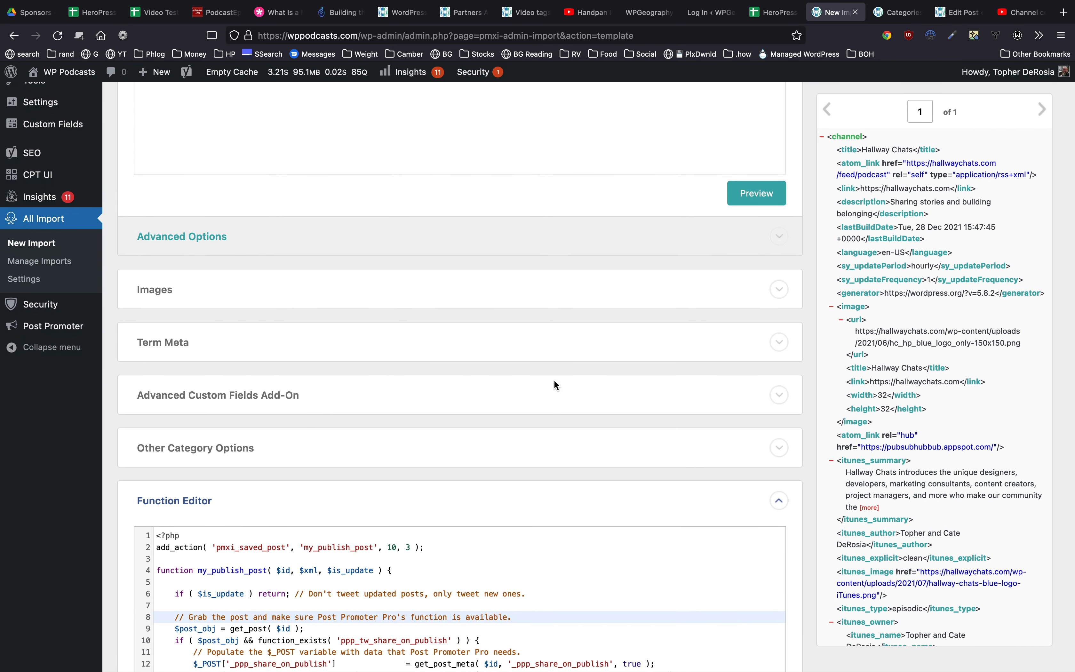
pyautogui.scroll(-5, 554, 382)
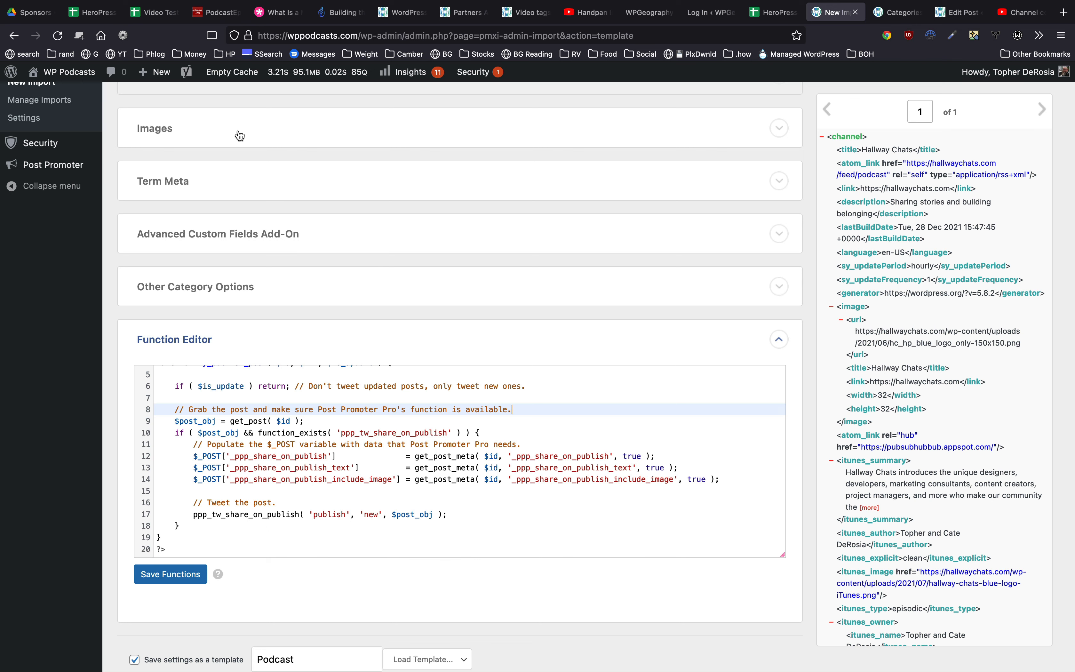
pyautogui.scroll(-3, 498, 475)
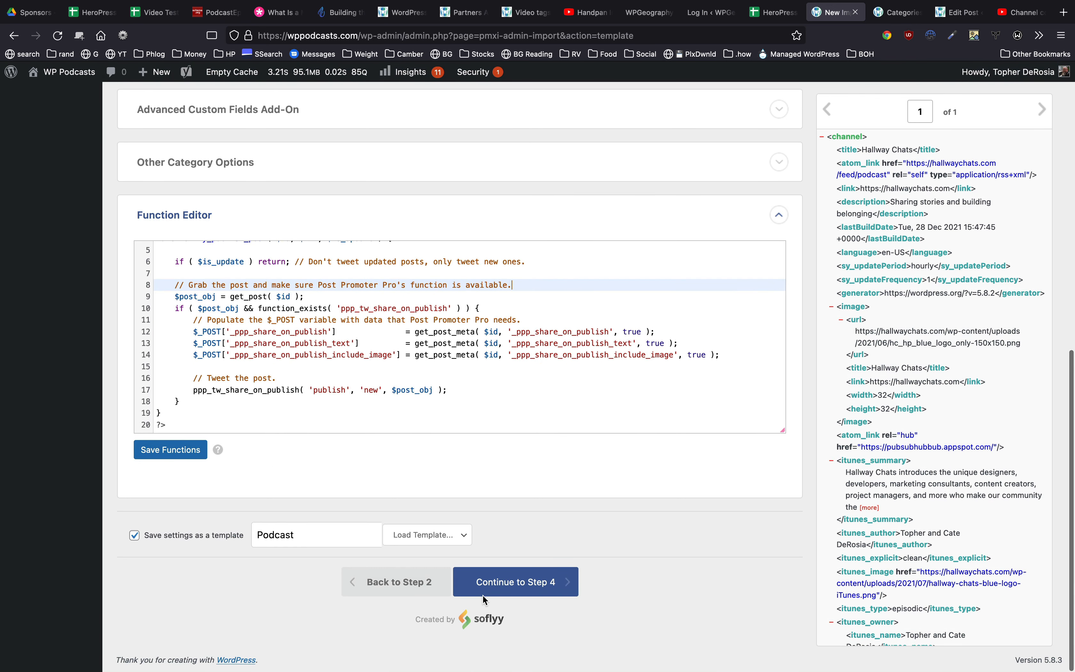
pyautogui.click(509, 587)
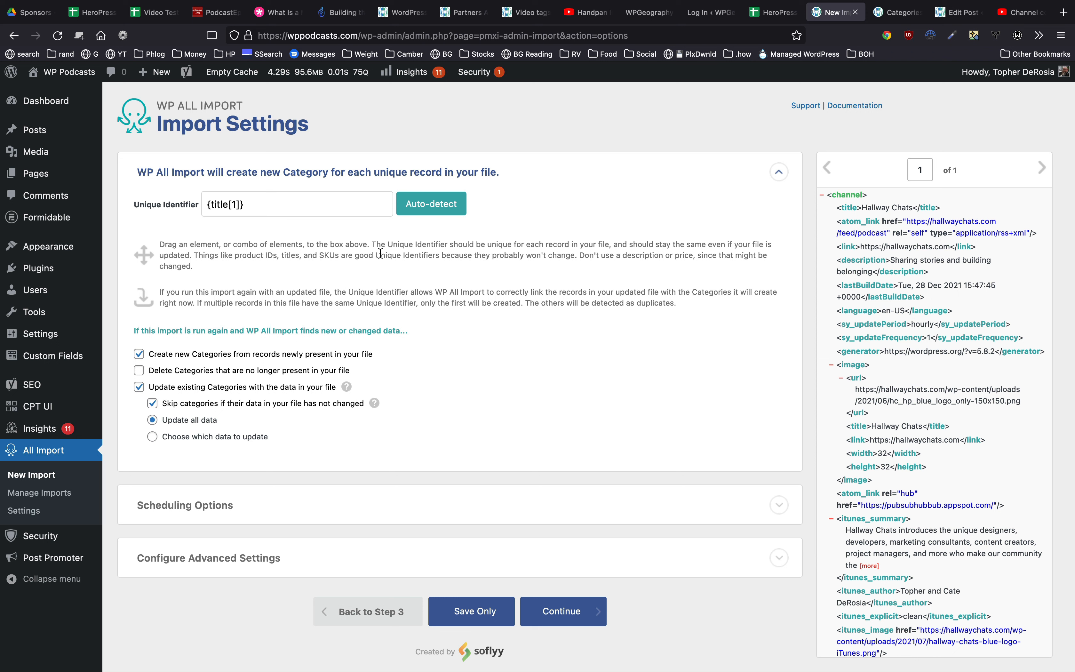
# Examine the record update rules, the Scheduling Options, and the Friendly Name and speed options under Configure Advanced Settings
pyautogui.scroll(-2, 381, 253)
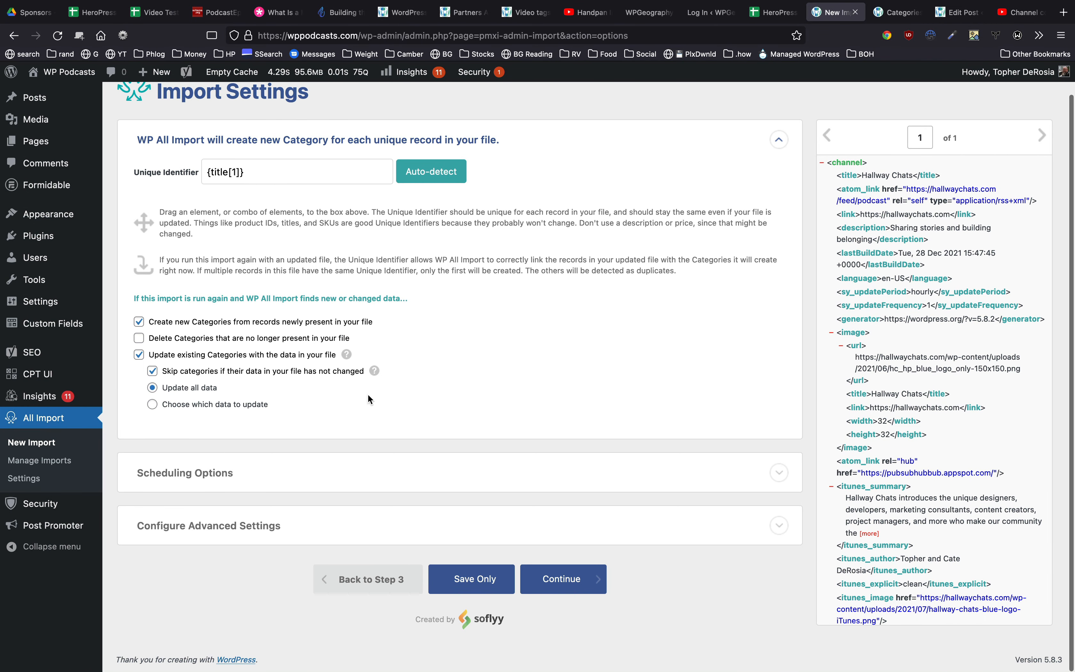
pyautogui.click(355, 487)
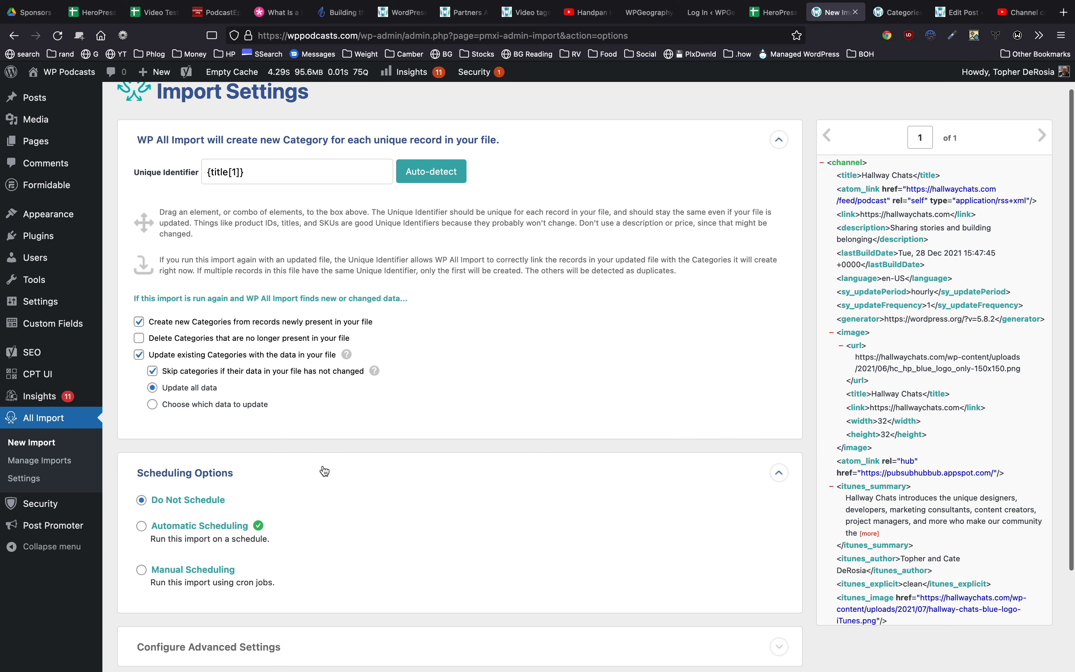
pyautogui.scroll(-3, 511, 398)
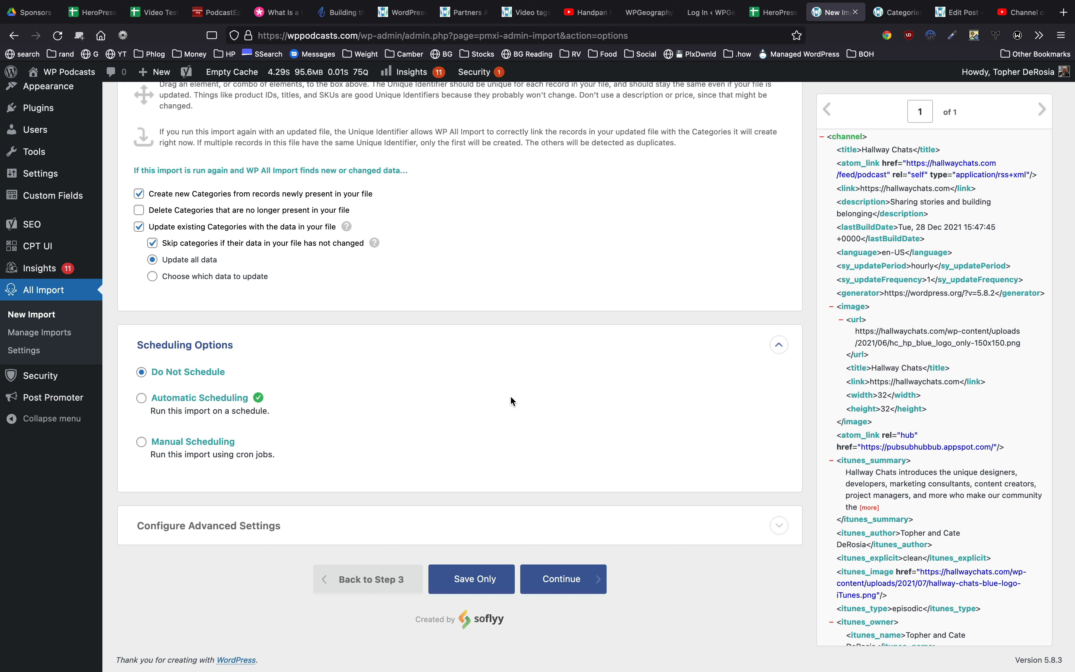
pyautogui.click(329, 526)
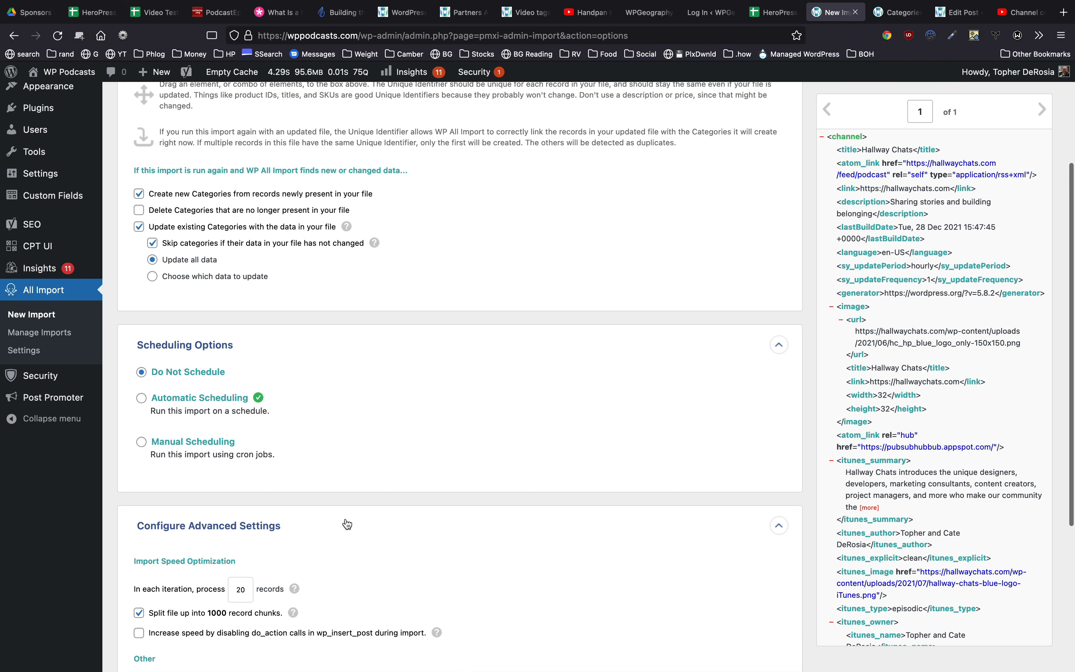
pyautogui.scroll(-5, 464, 402)
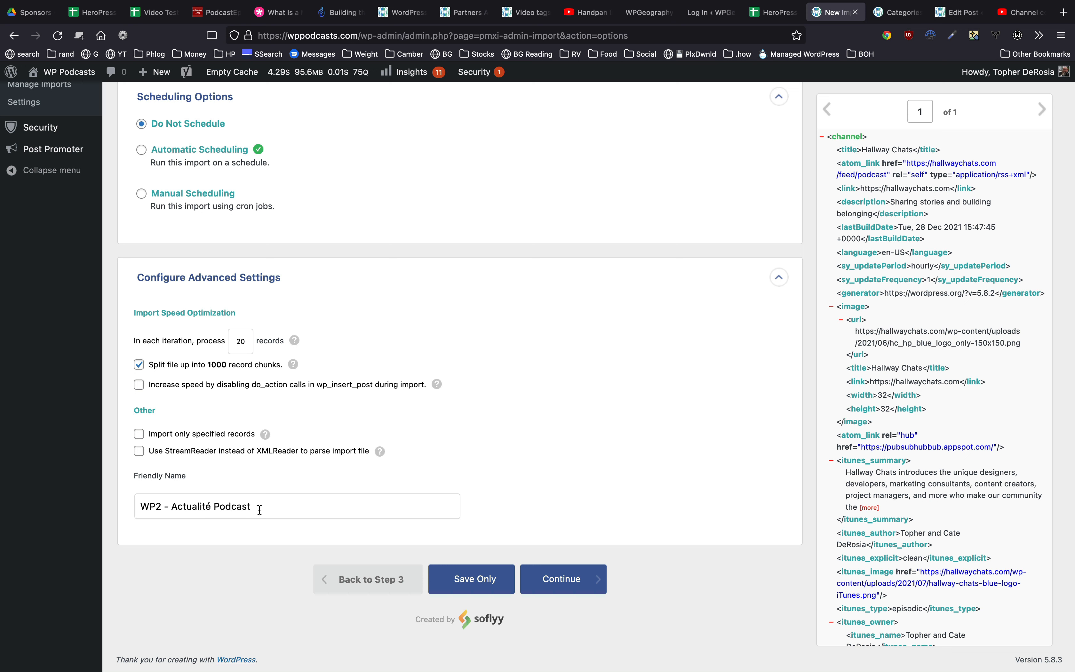
pyautogui.doubleClick(239, 506)
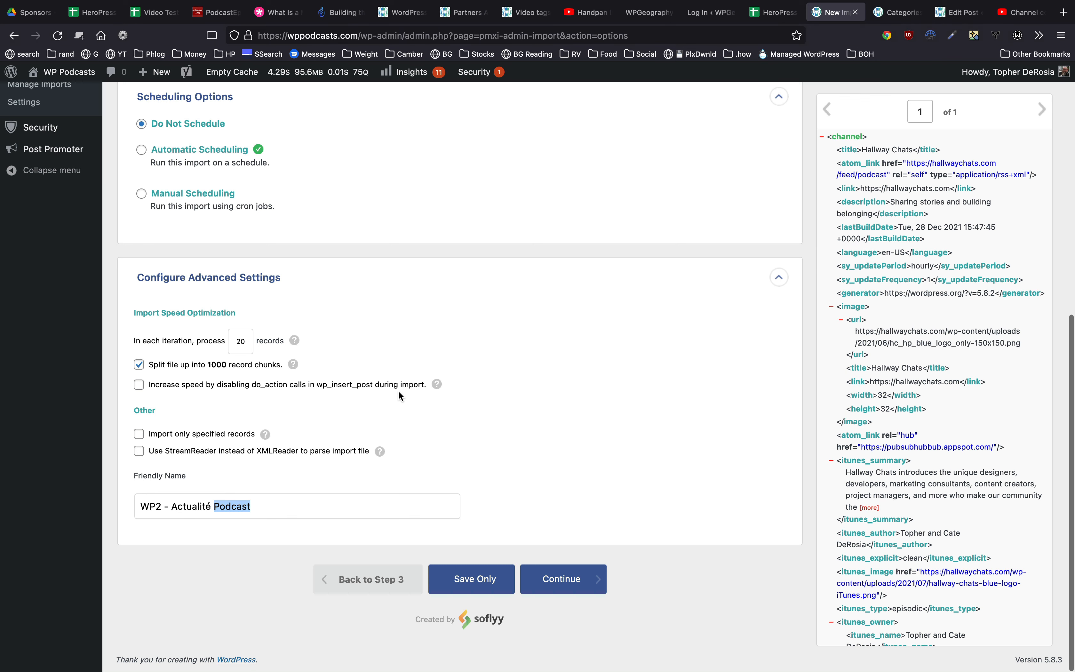
pyautogui.scroll(5, 399, 392)
pyautogui.scroll(-5, 398, 392)
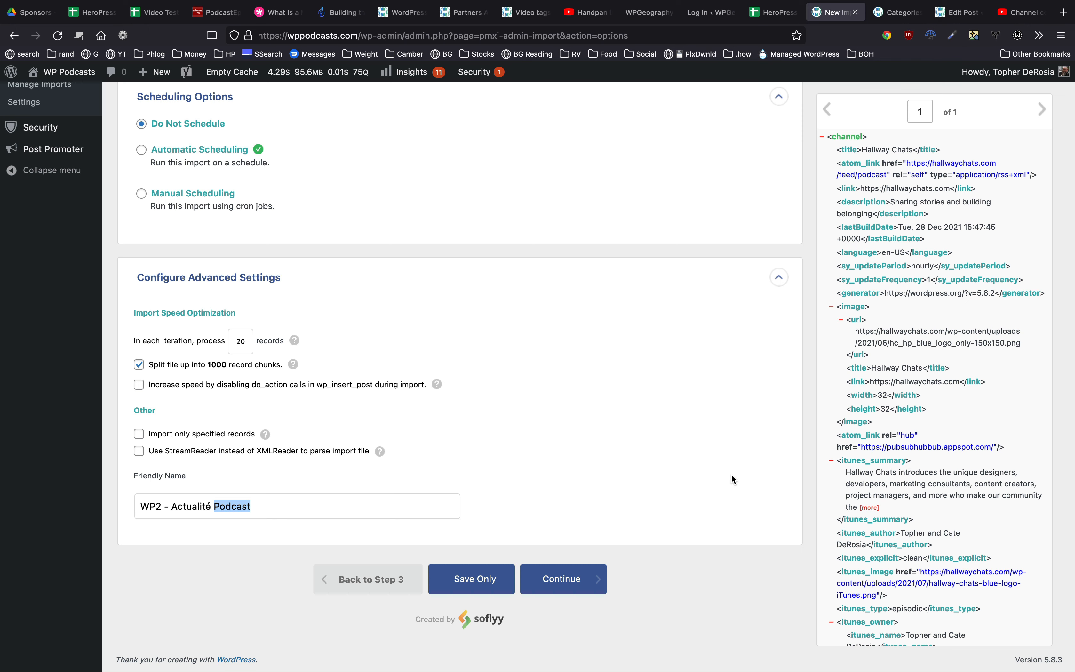
# Go to the list of existing imports and search it for "hall"
pyautogui.scroll(10, 732, 477)
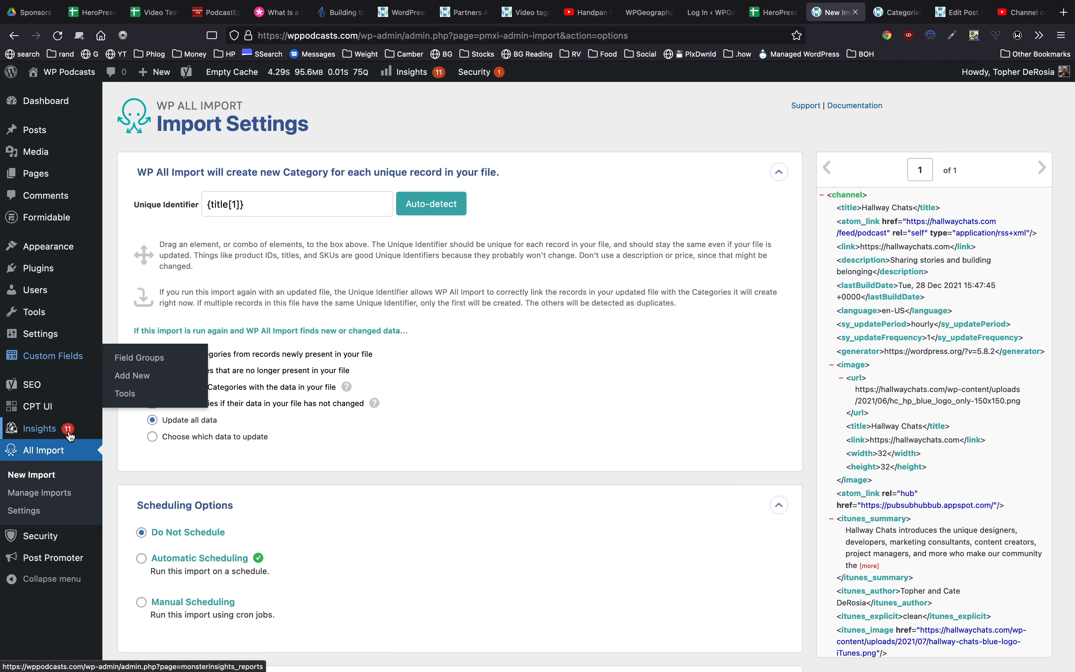
pyautogui.click(35, 494)
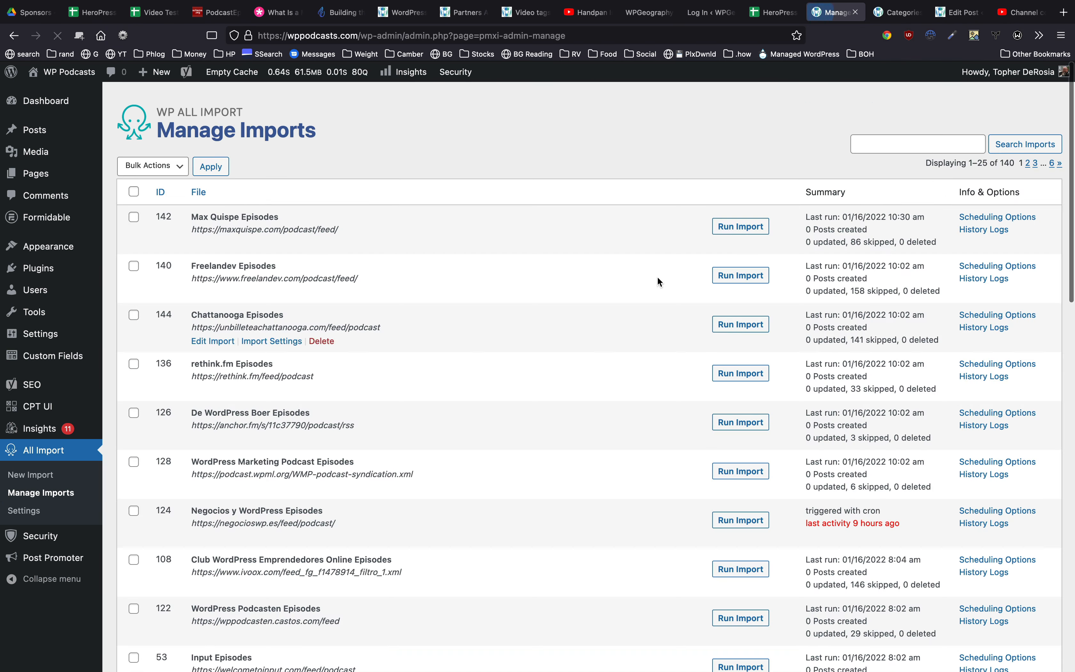
pyautogui.click(905, 142)
pyautogui.write('hall')
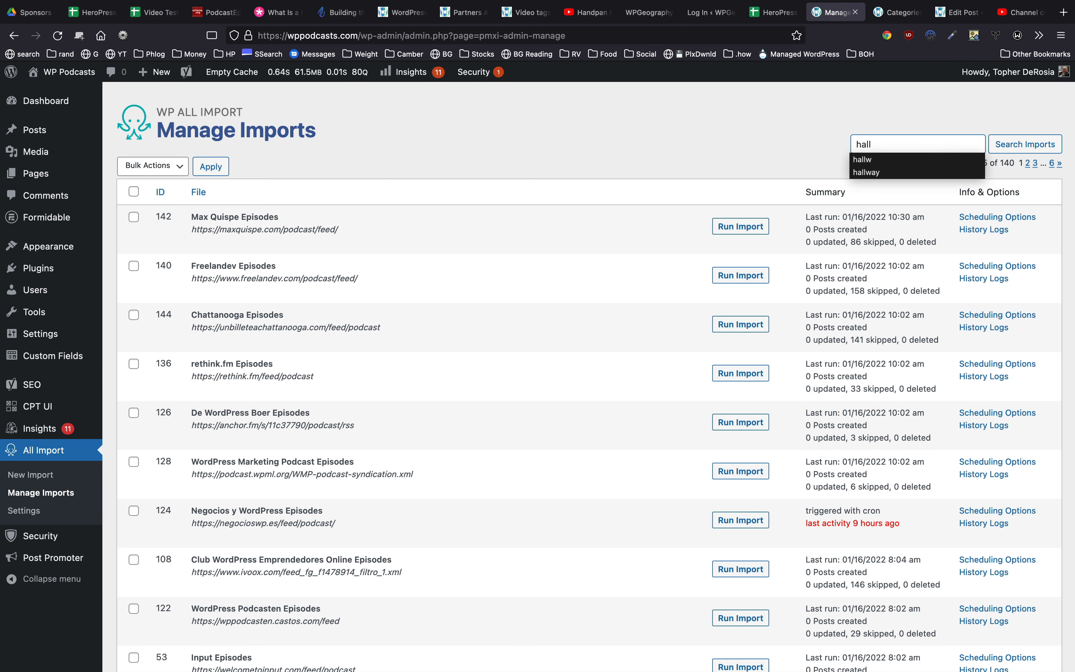
pyautogui.press('Return')
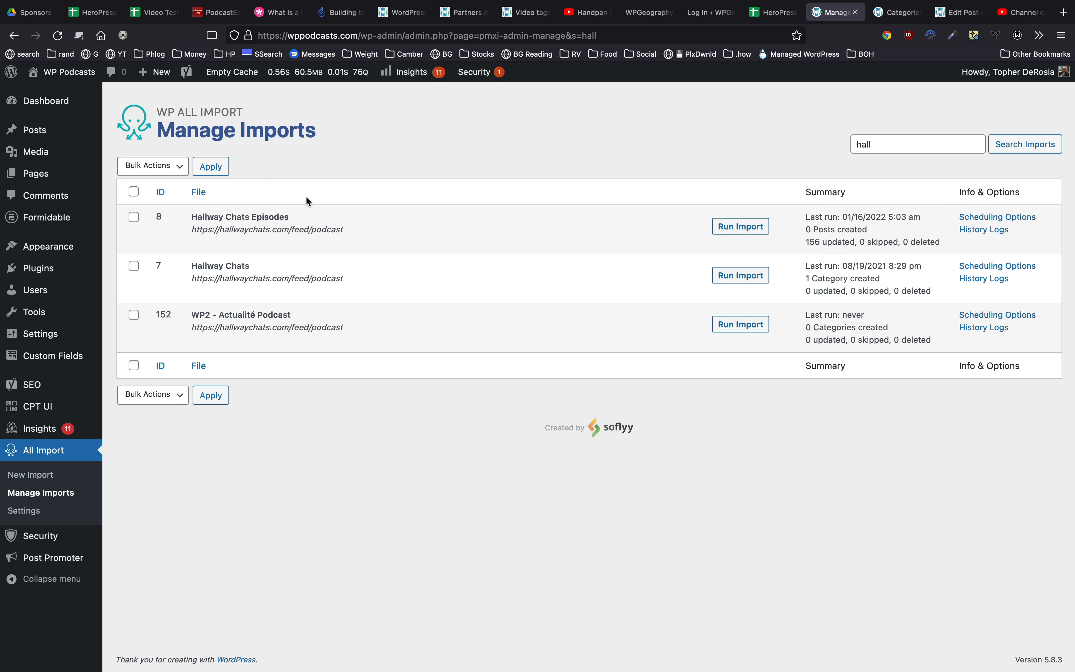
pyautogui.moveTo(257, 231)
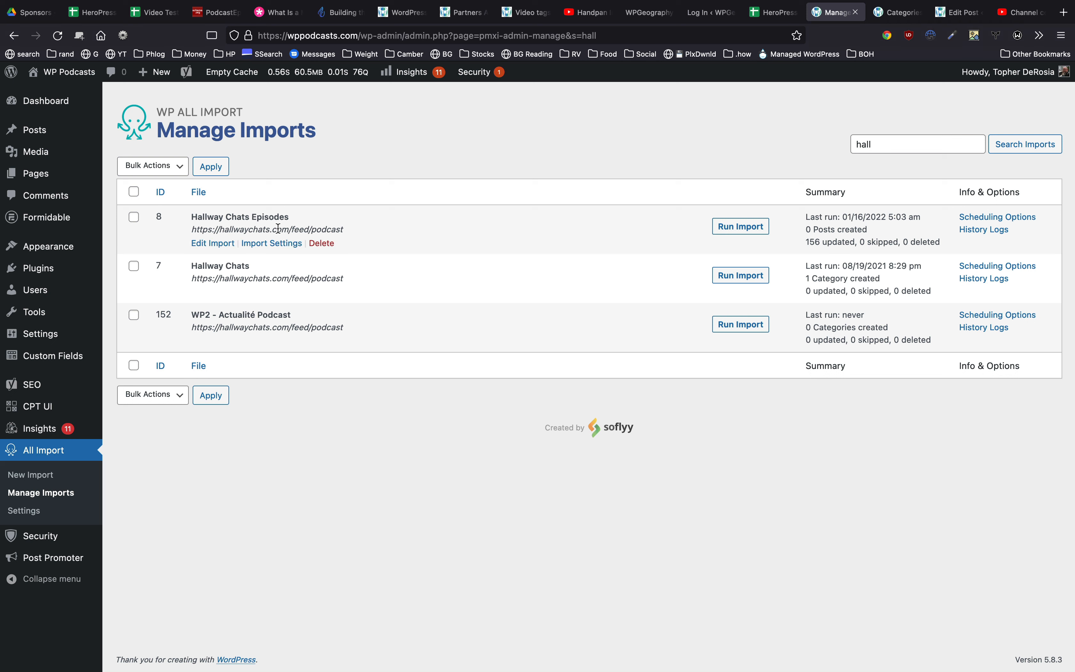
# Delete the WP2 - Actualité Podcast import that uses the Hallway Chats feed, without selecting deletion of its created categories
pyautogui.moveTo(280, 319)
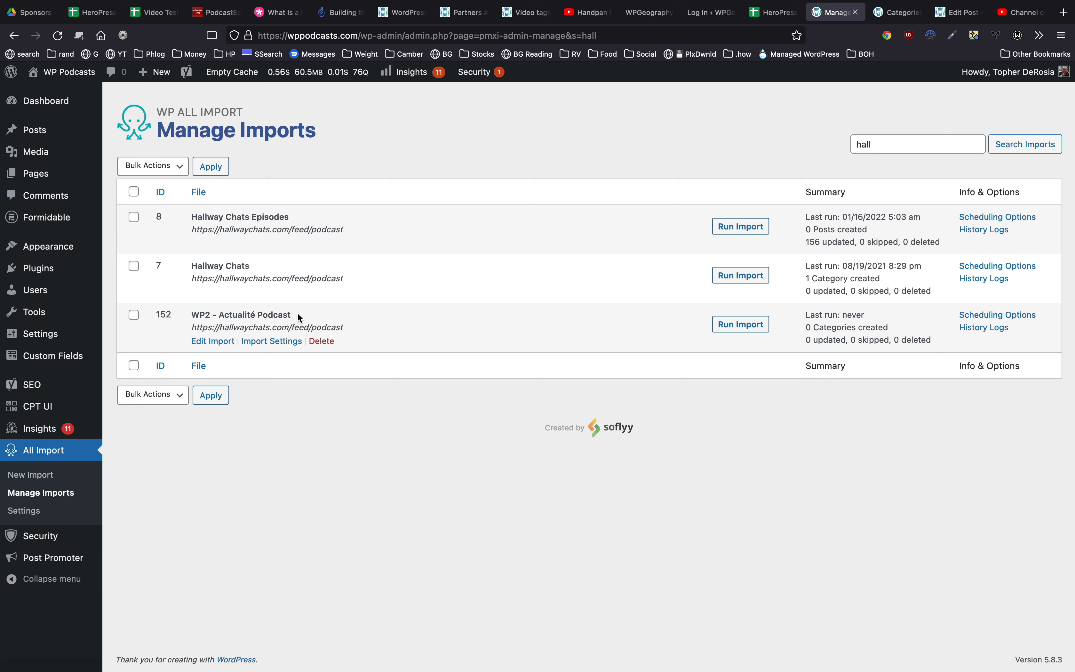
pyautogui.click(323, 342)
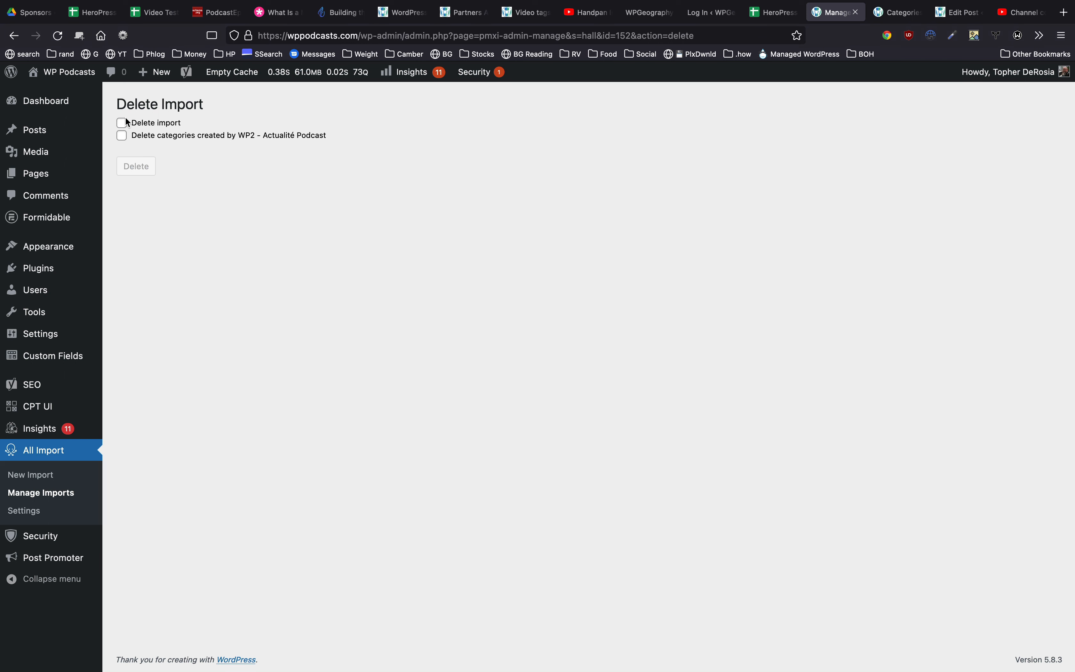
pyautogui.click(145, 128)
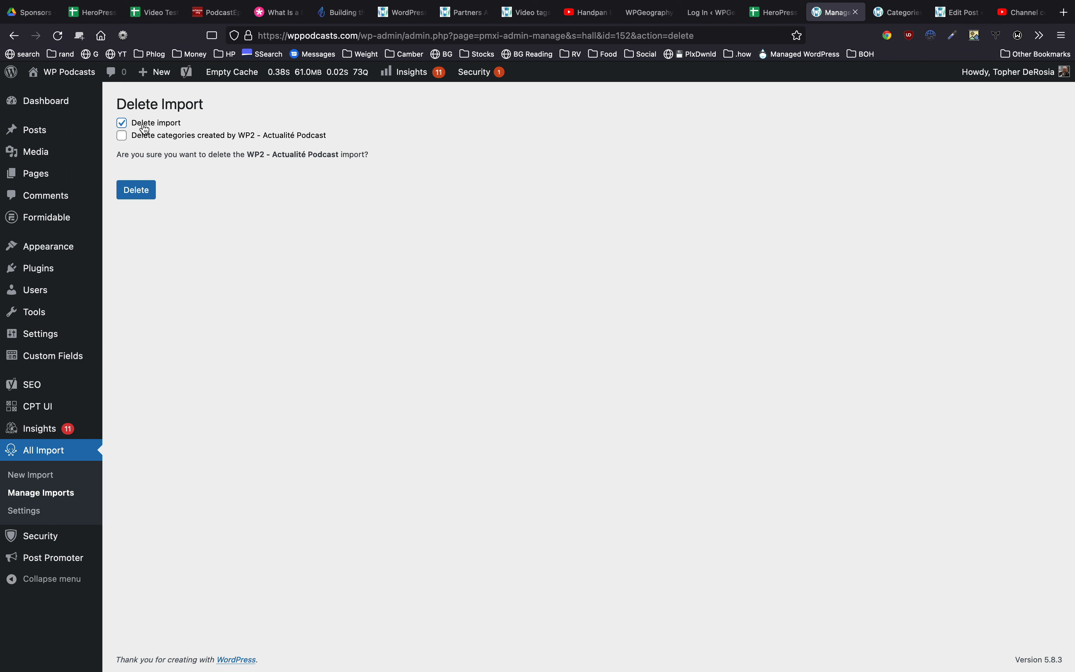
pyautogui.click(165, 139)
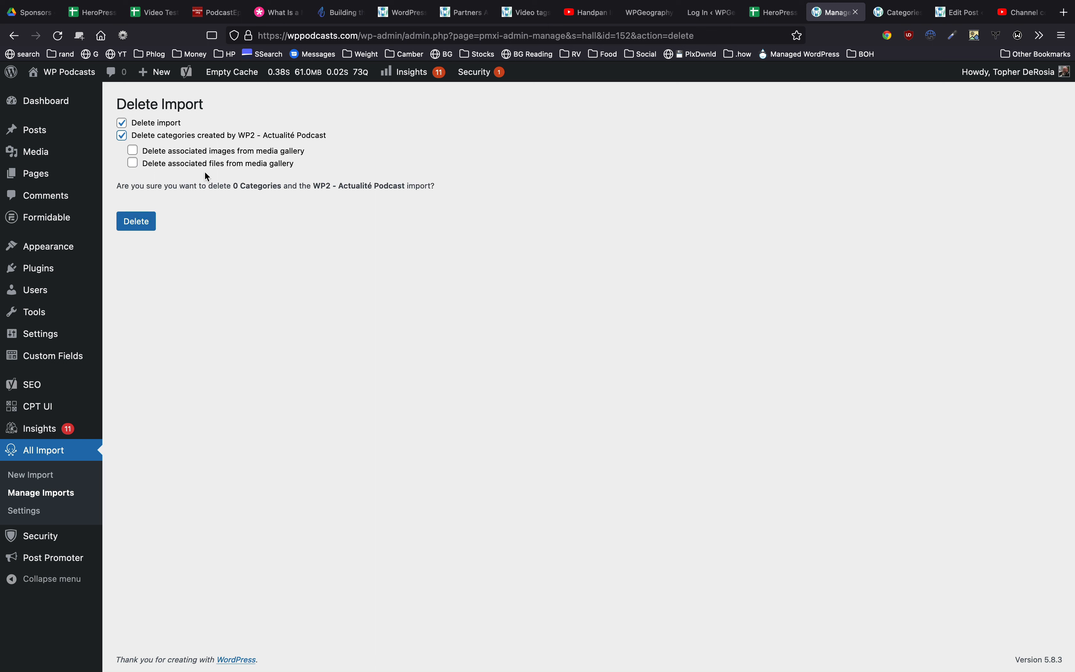
pyautogui.click(123, 135)
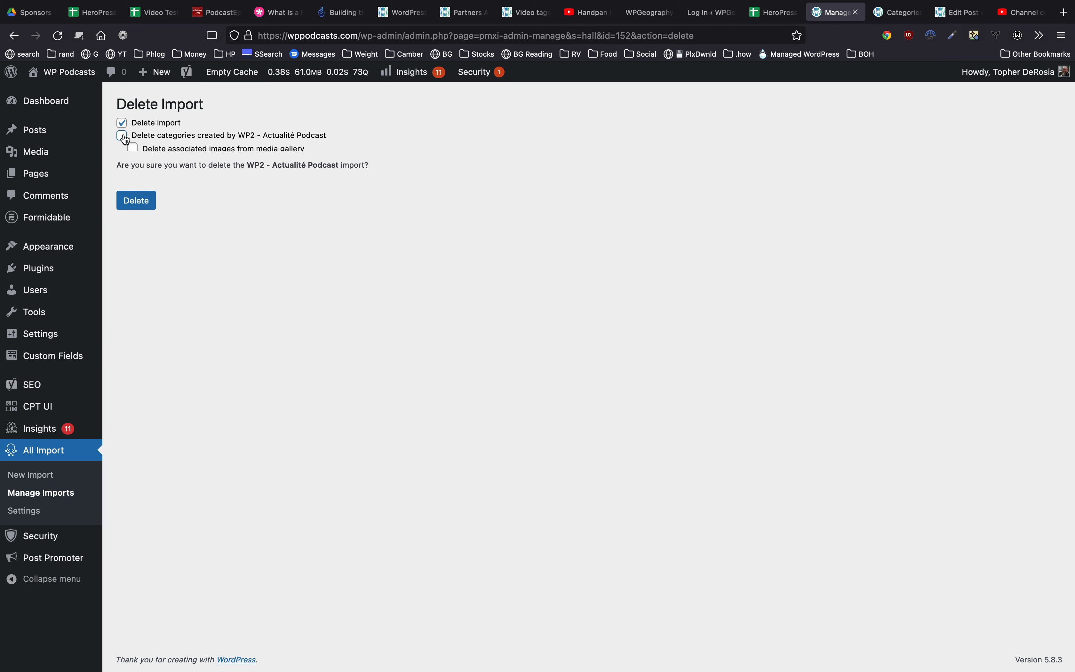
pyautogui.click(134, 195)
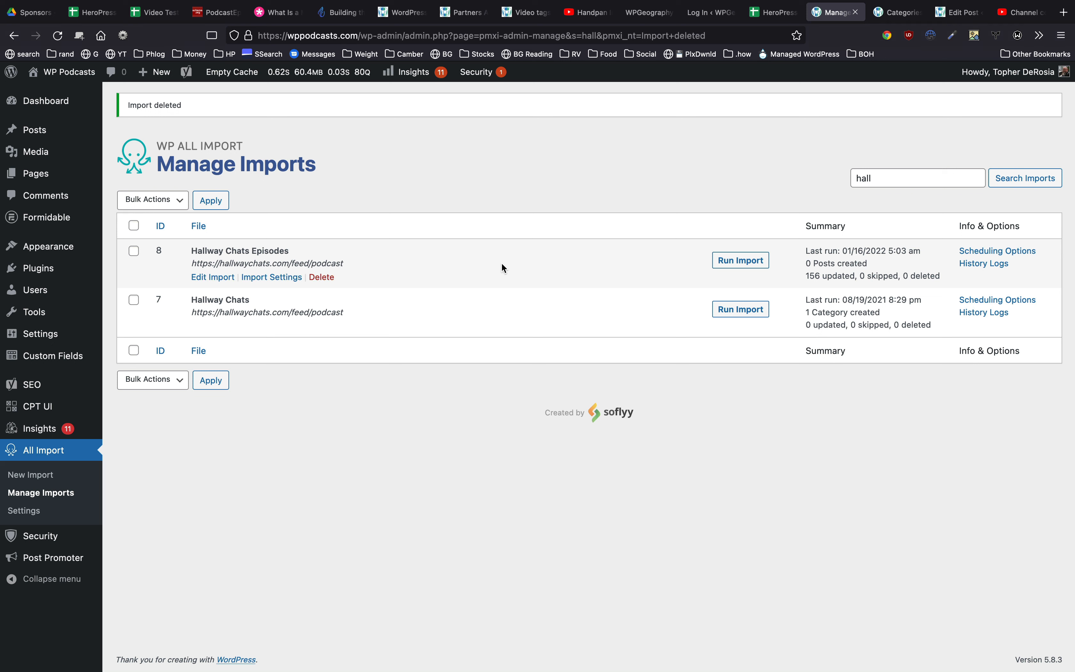
# Run the existing Hallway Chats category import (ID 7) and check its completion summary and log
pyautogui.click(740, 311)
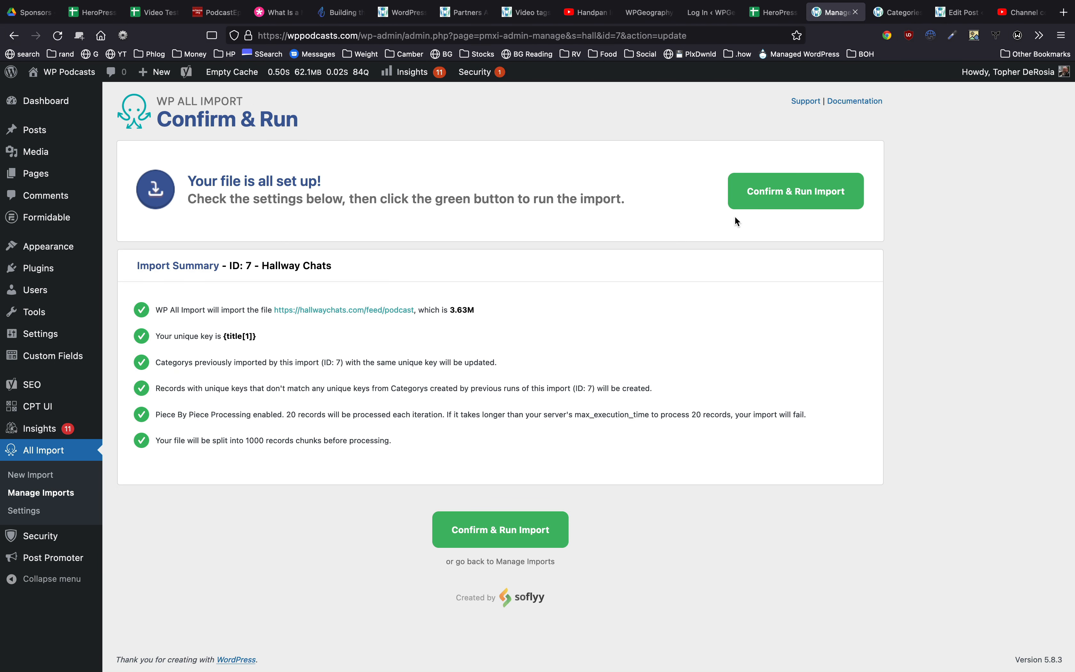
pyautogui.click(768, 204)
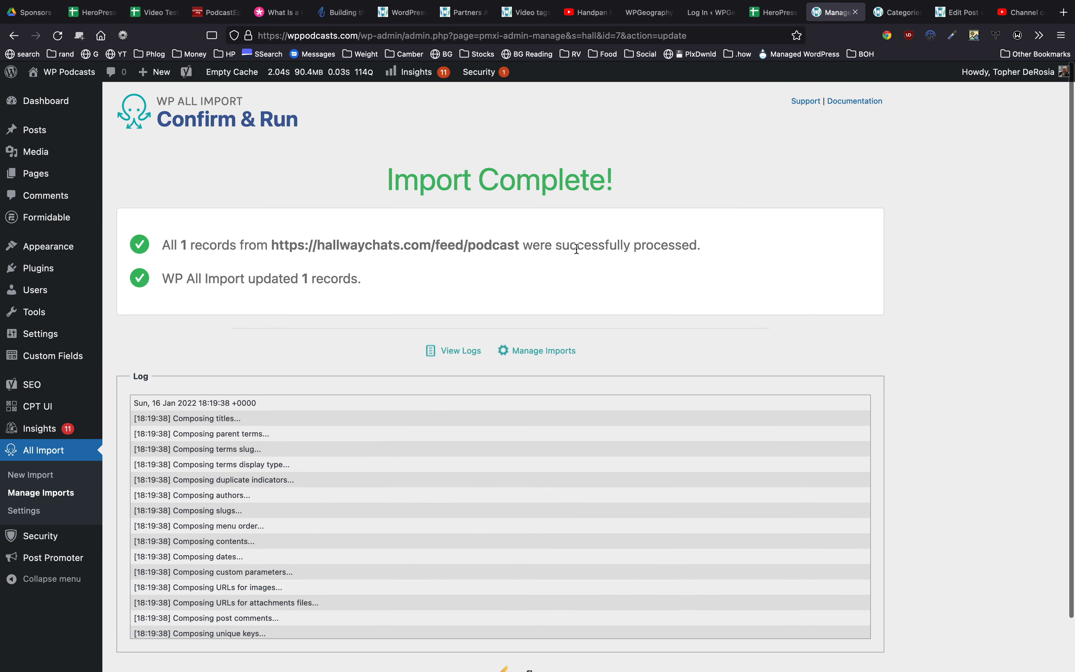
pyautogui.scroll(-3, 631, 276)
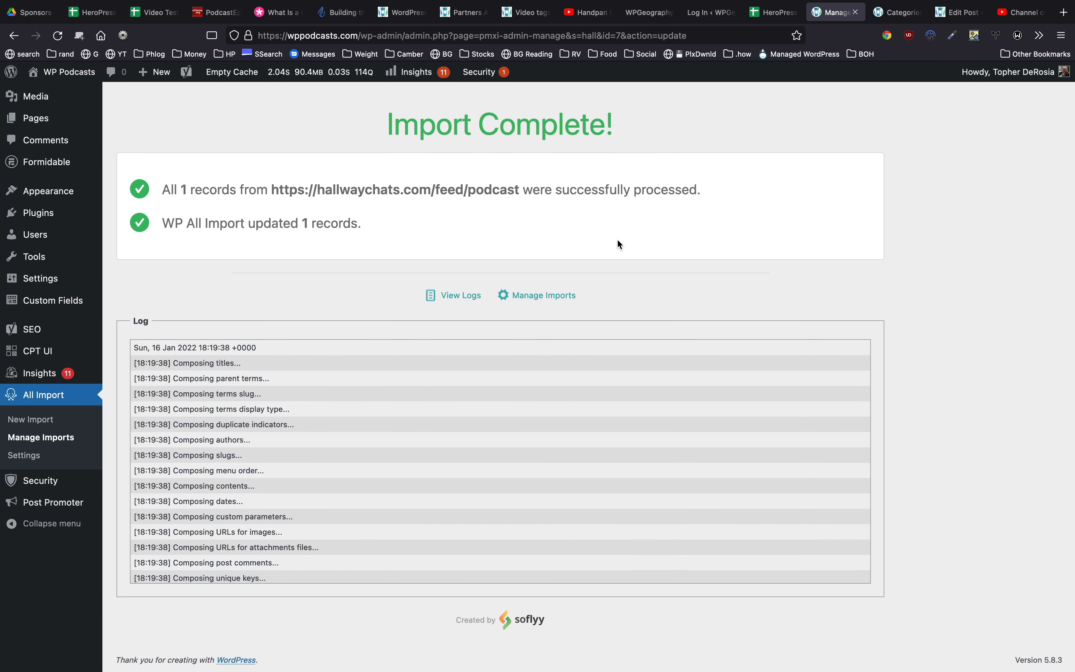
pyautogui.scroll(3, 618, 242)
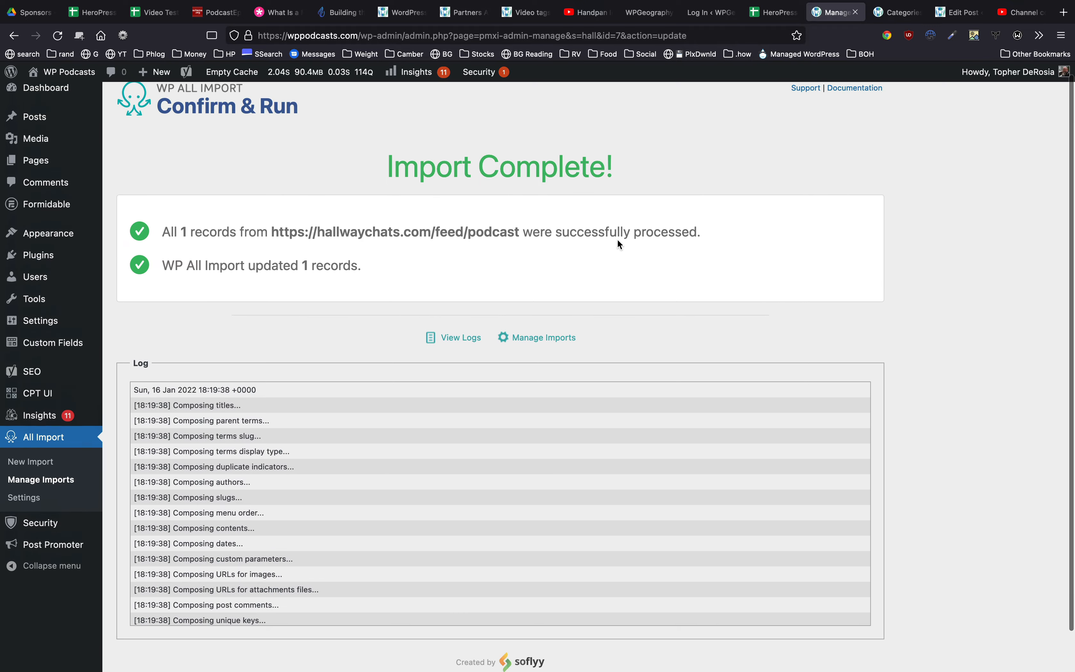